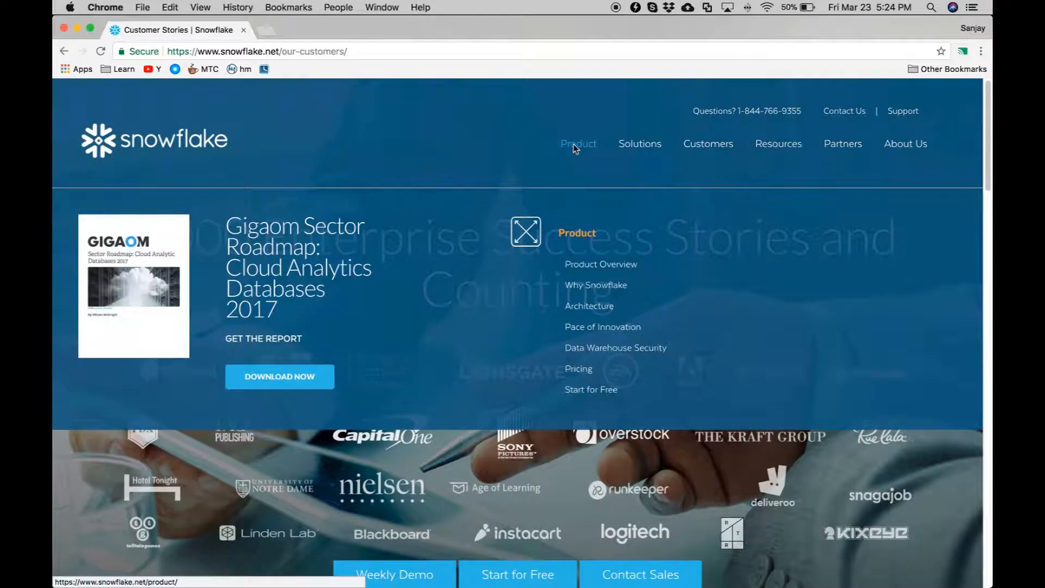
View Snowflake's product page, then go to the Azure portal
{"action": "left_click", "coordinate": [573, 145]}
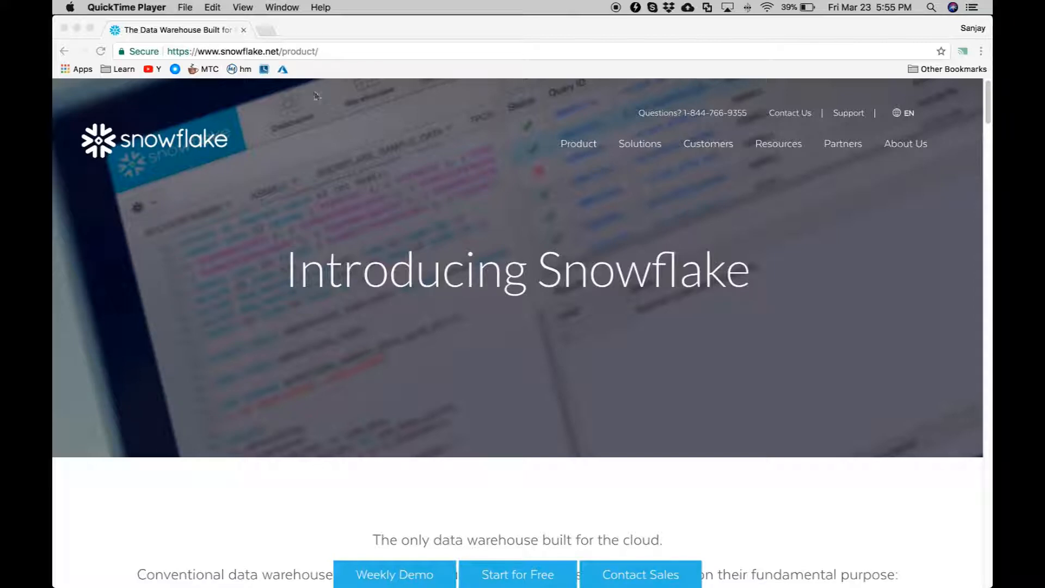
{"action": "left_click", "coordinate": [282, 70]}
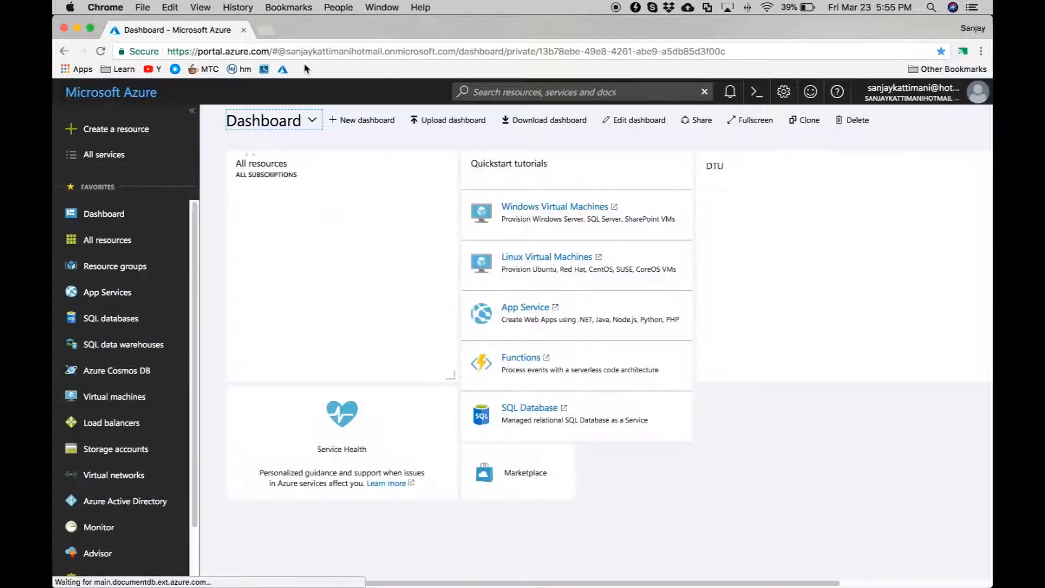
Open the source SQL server's overview in Azure, then return to SQL Operations Studio
{"action": "left_click", "coordinate": [264, 209]}
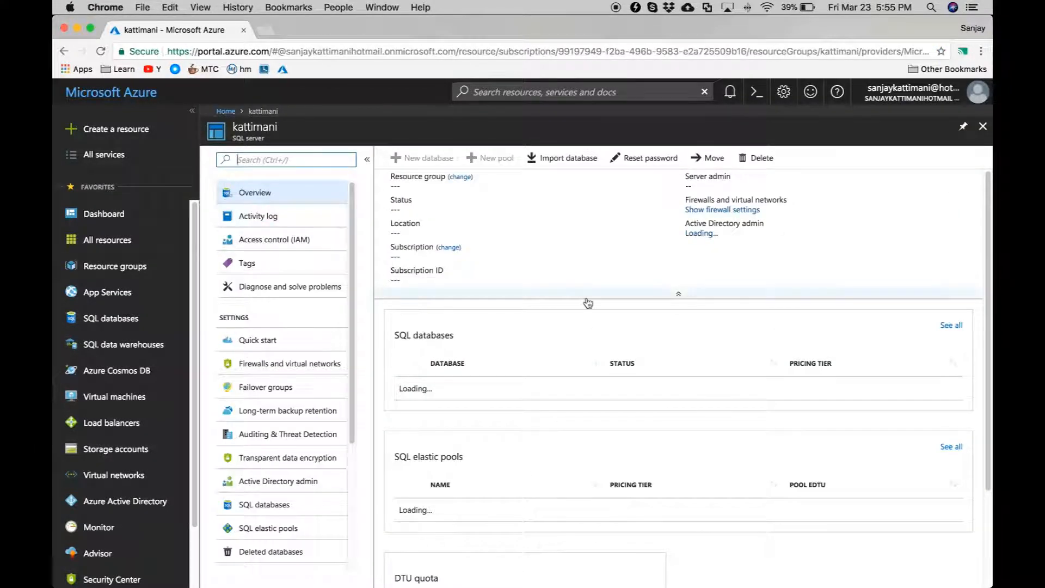
{"action": "left_click", "coordinate": [679, 574]}
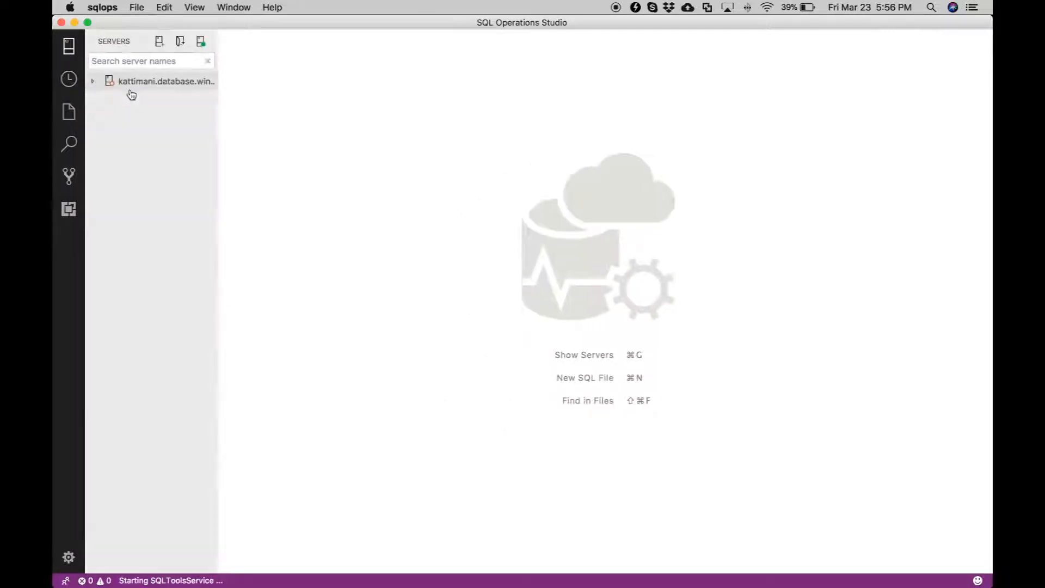
Select the top 1000 rows of dbo.DIM_ICD9 and widen the LONG_DESCRIPTION column
{"action": "left_click", "coordinate": [131, 80]}
{"action": "left_click", "coordinate": [137, 100]}
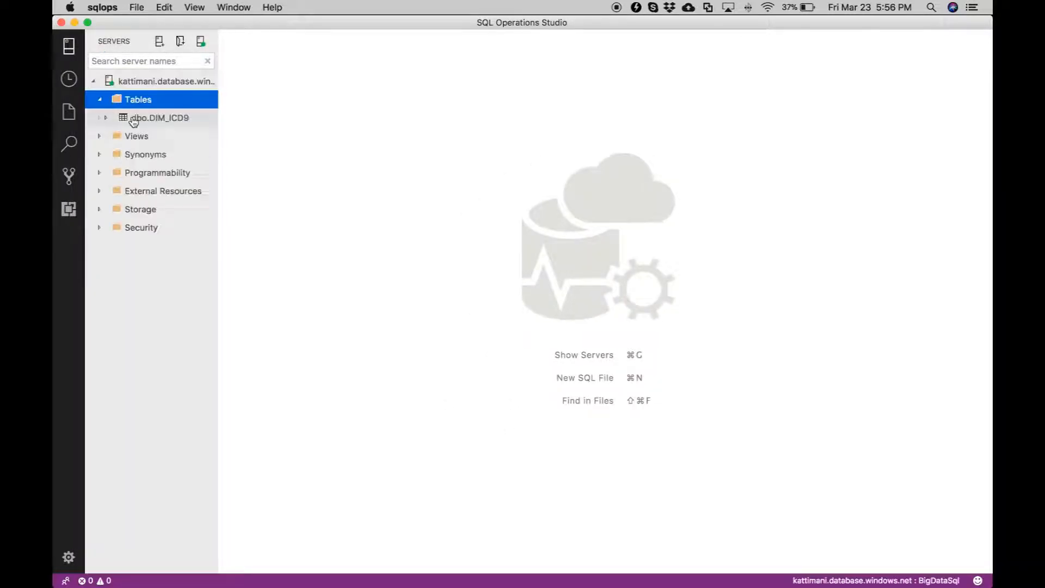
{"action": "left_click", "coordinate": [158, 119]}
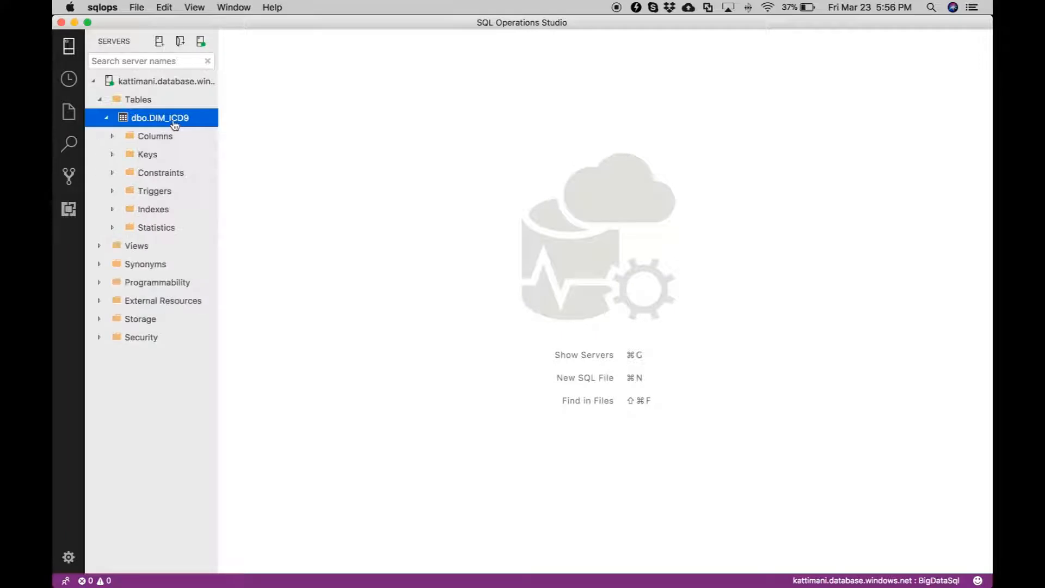
{"action": "right_click", "coordinate": [176, 119]}
{"action": "left_click", "coordinate": [227, 139]}
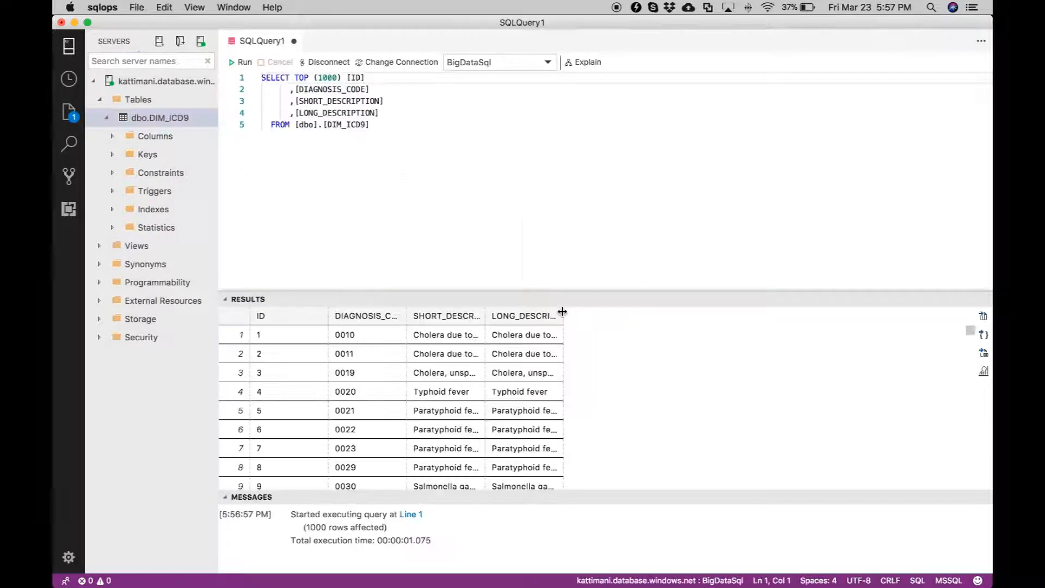
{"action": "left_click_drag", "start_coordinate": [560, 311], "coordinate": [754, 329]}
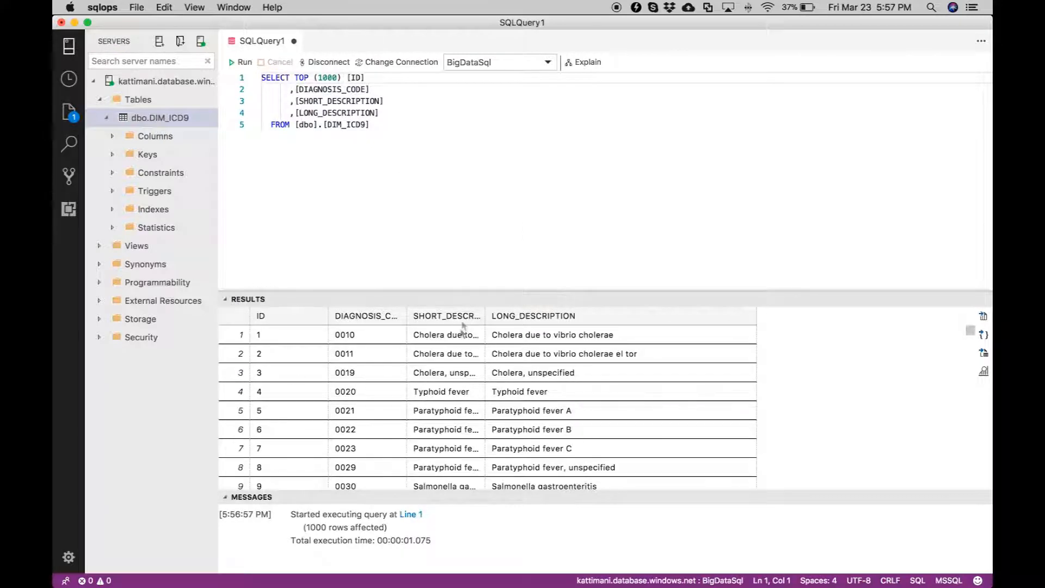
{"action": "scroll", "coordinate": [695, 406], "scroll_direction": "down", "scroll_amount": 20}
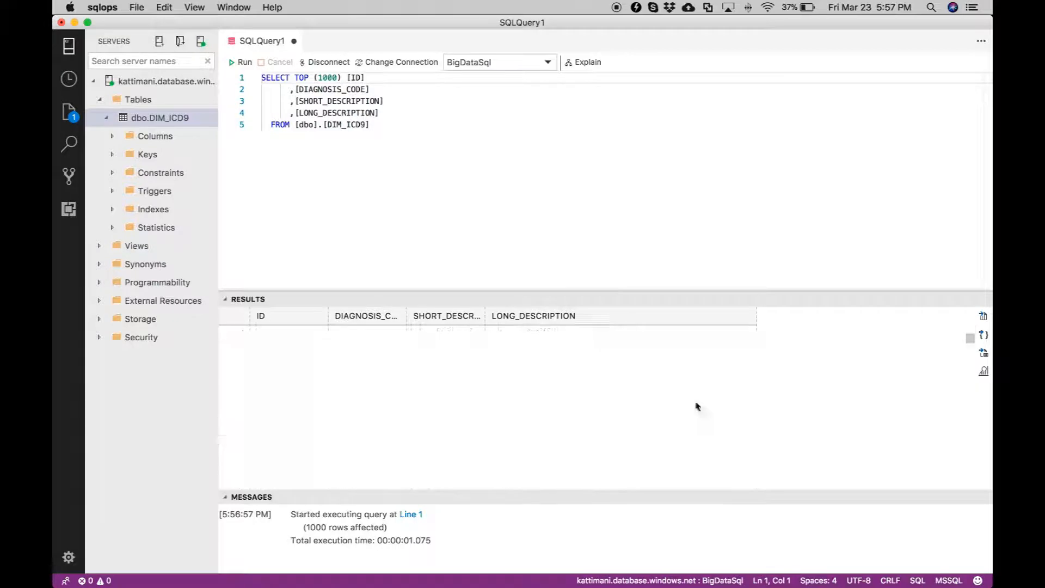
{"action": "scroll", "coordinate": [840, 414], "scroll_direction": "down", "scroll_amount": 10}
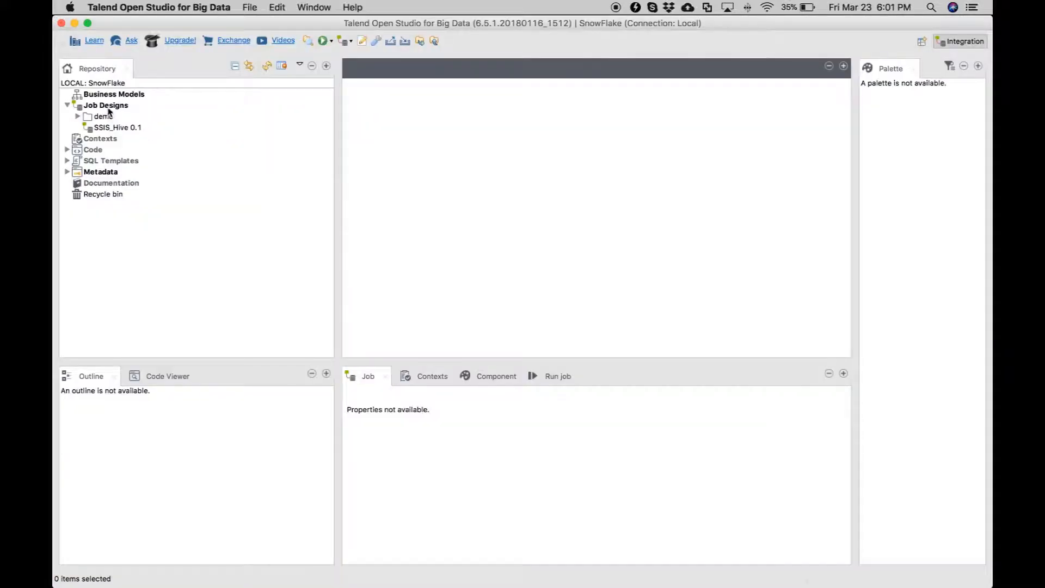
Create a new job named Sql_TO_SnowFlake under Job Designs
{"action": "left_click", "coordinate": [109, 109]}
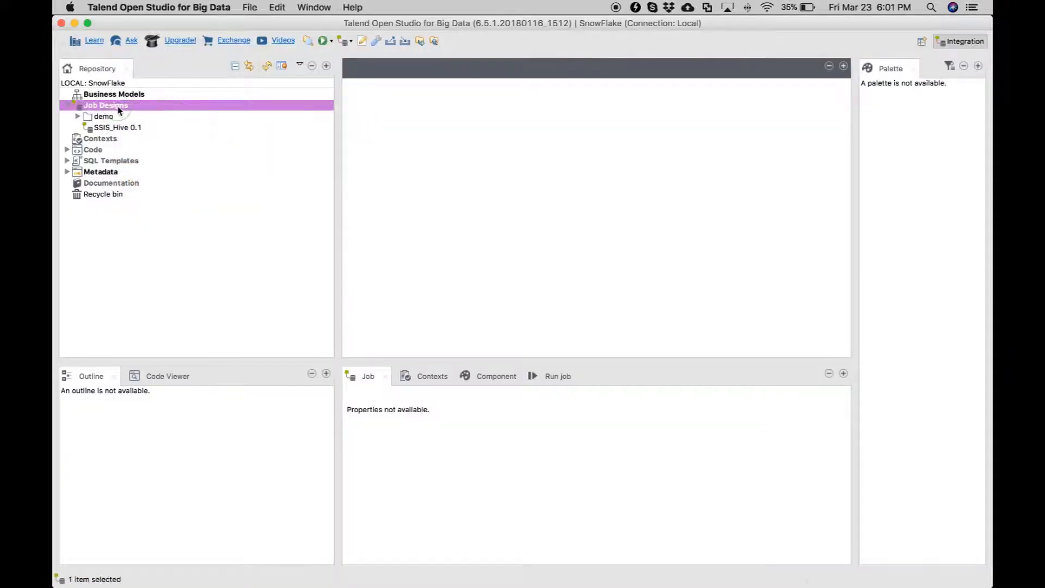
{"action": "right_click", "coordinate": [118, 108]}
{"action": "left_click", "coordinate": [146, 113]}
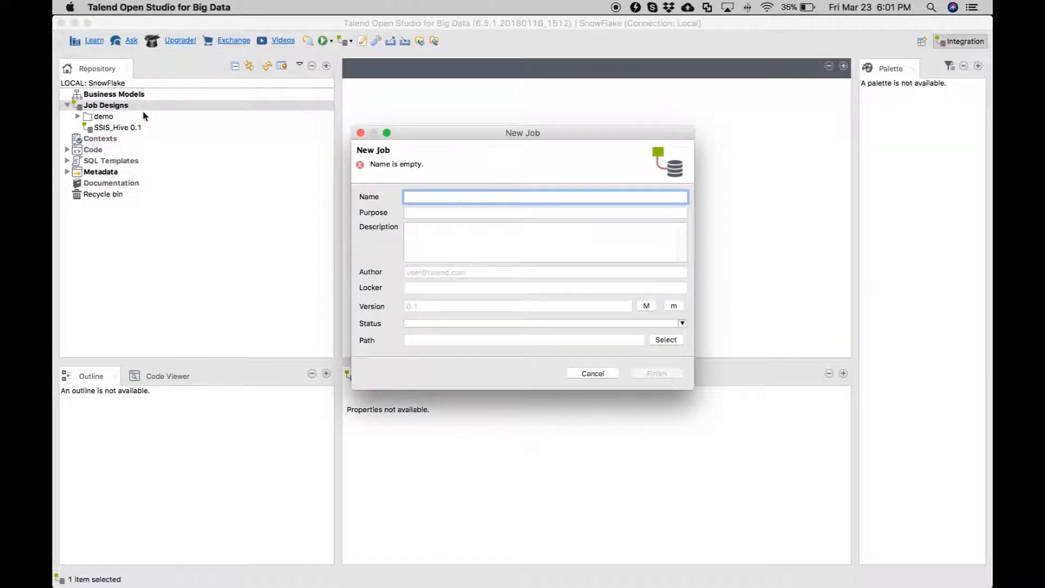
{"action": "type", "text": "Sql_TO"}
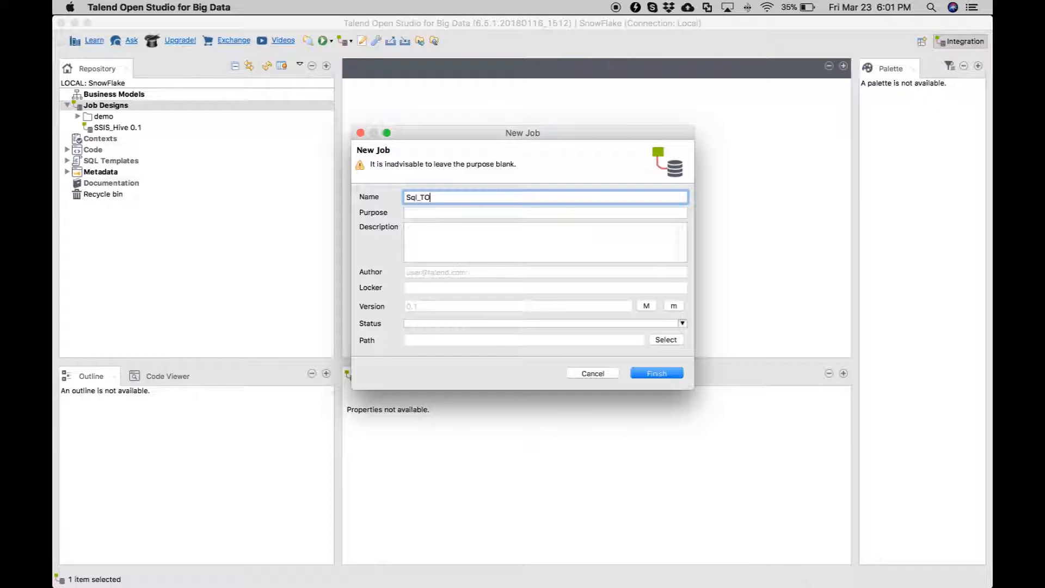
{"action": "type", "text": "_SnowFlake"}
{"action": "key", "text": "Return"}
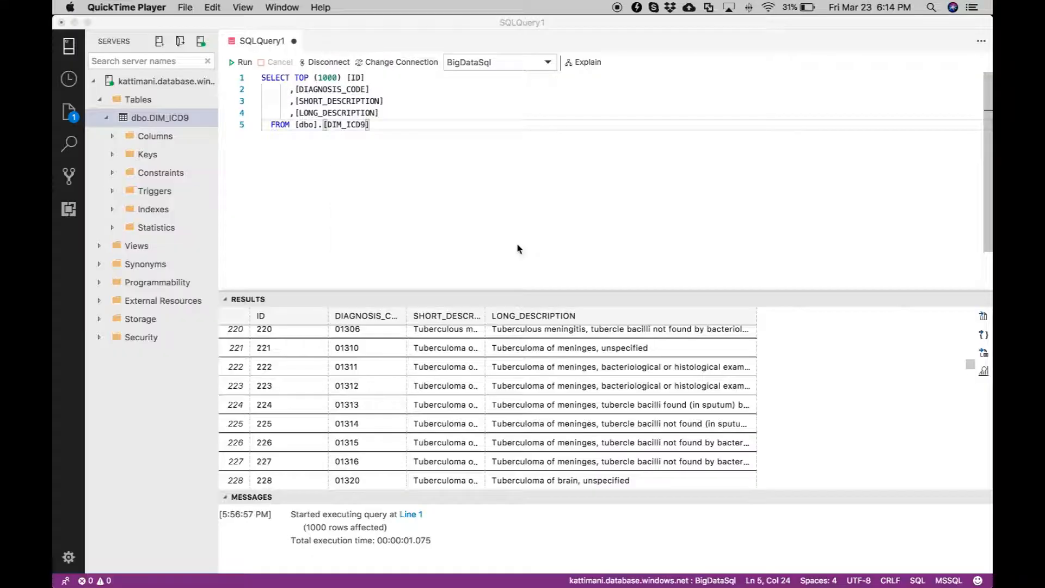
In the Snowflake console, create table DIM_ICD9 in the HEATHCARE database with one column
{"action": "key", "text": "ctrl+Up"}
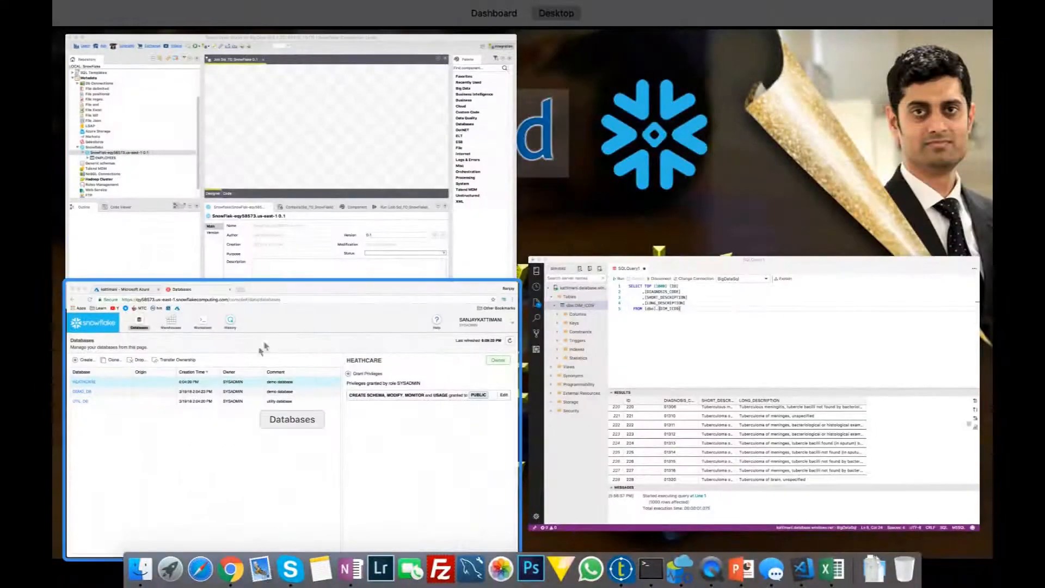
{"action": "left_click", "coordinate": [241, 380]}
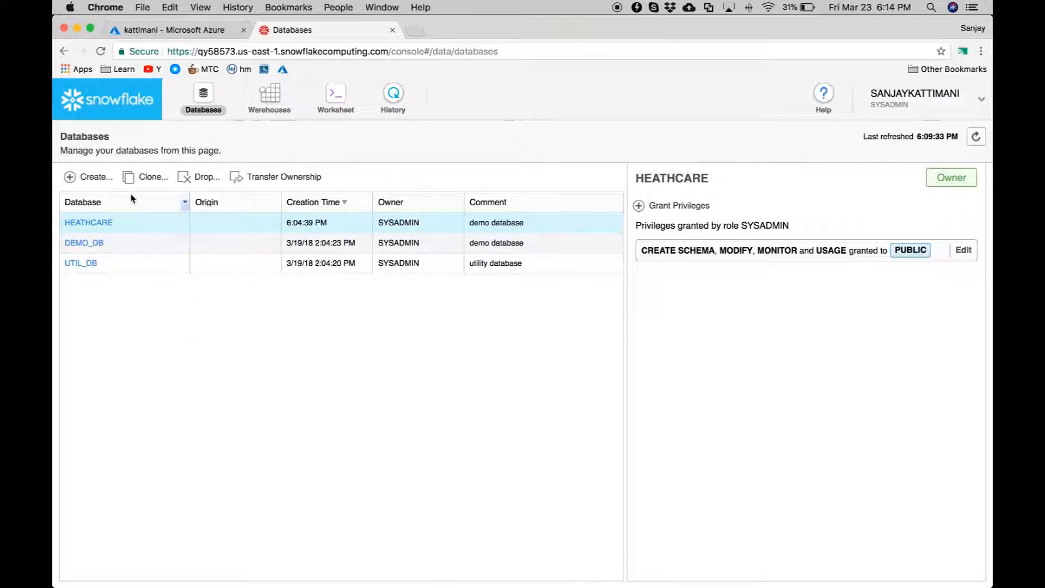
{"action": "left_click", "coordinate": [94, 226]}
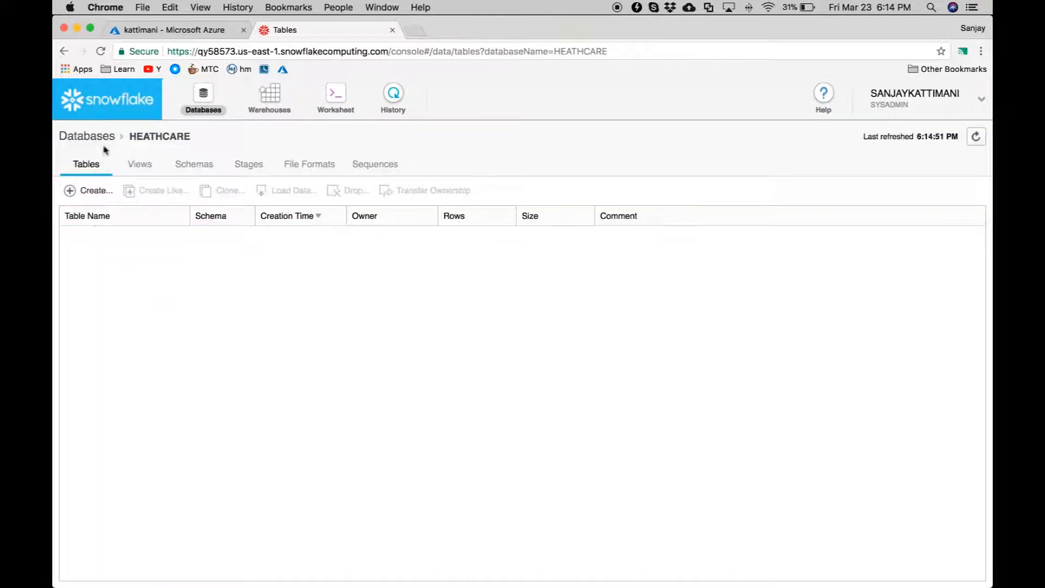
{"action": "left_click", "coordinate": [79, 200]}
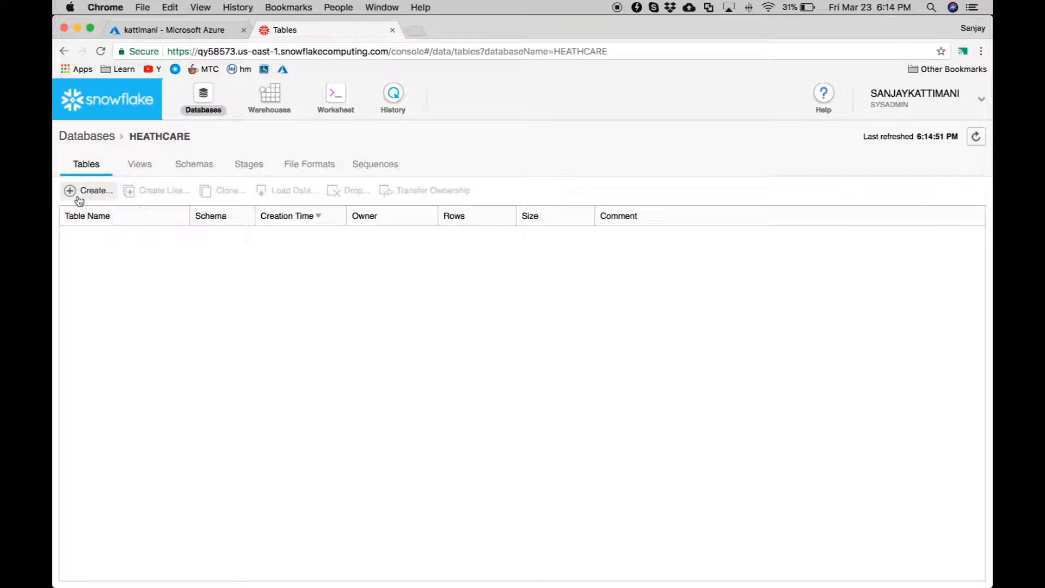
{"action": "type", "text": "DIM_ICD9"}
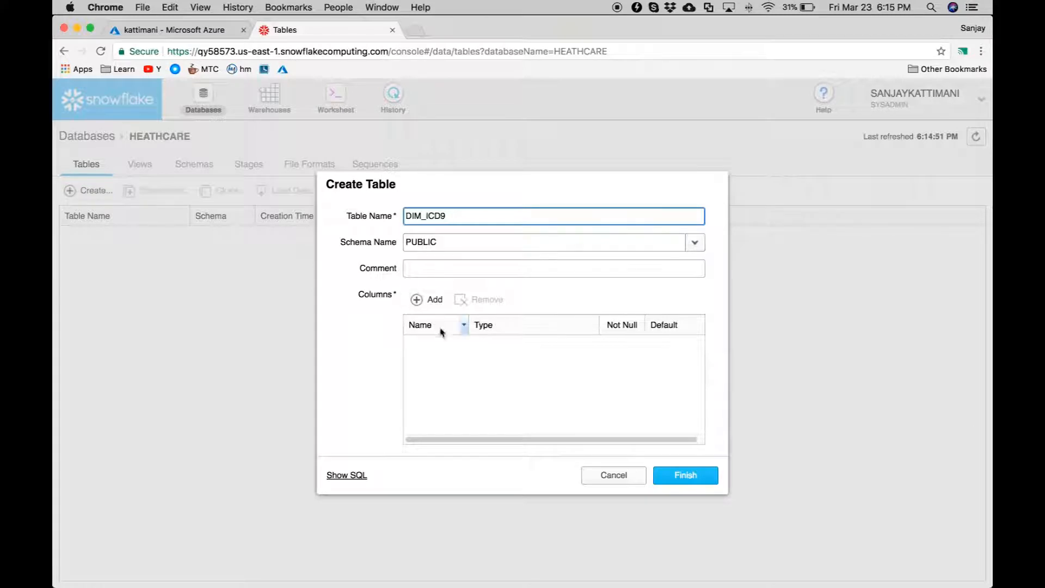
{"action": "left_click", "coordinate": [424, 304]}
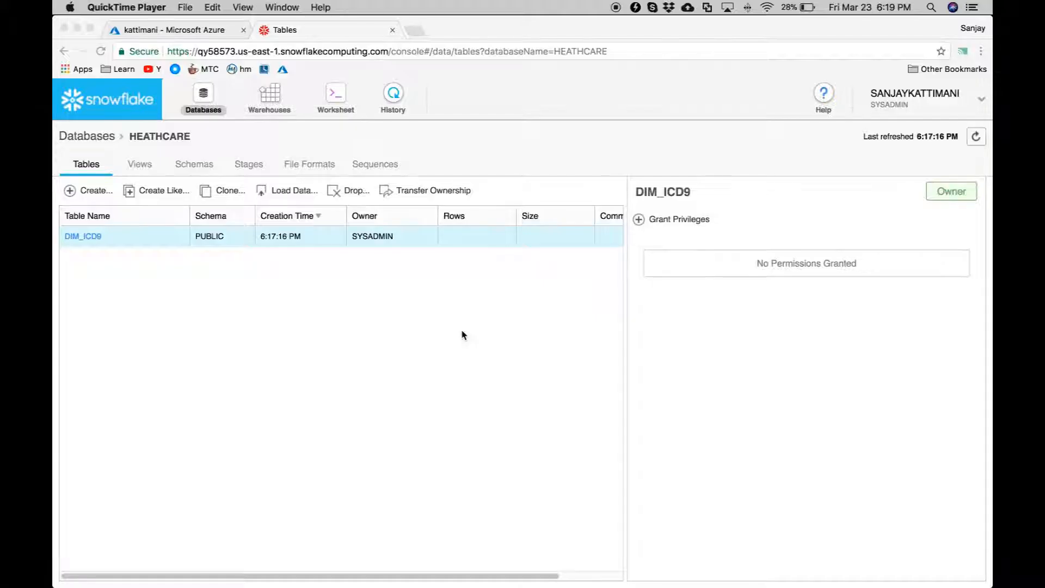
{"action": "key", "text": "ctrl+Up"}
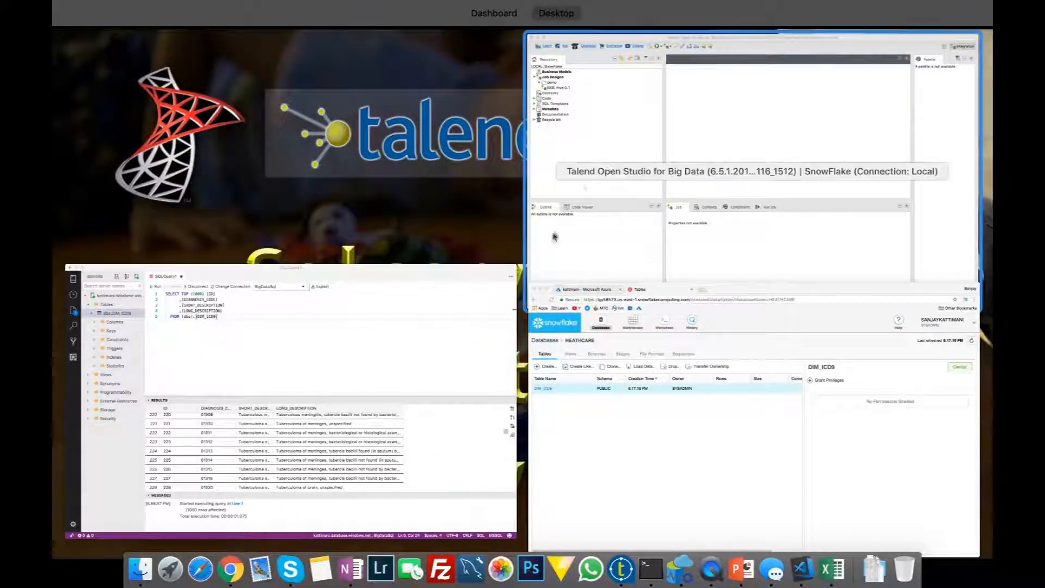
Create job SQL_TO_SNOWFLAKE_ETL in the demo folder and open it
{"action": "left_click", "coordinate": [713, 128]}
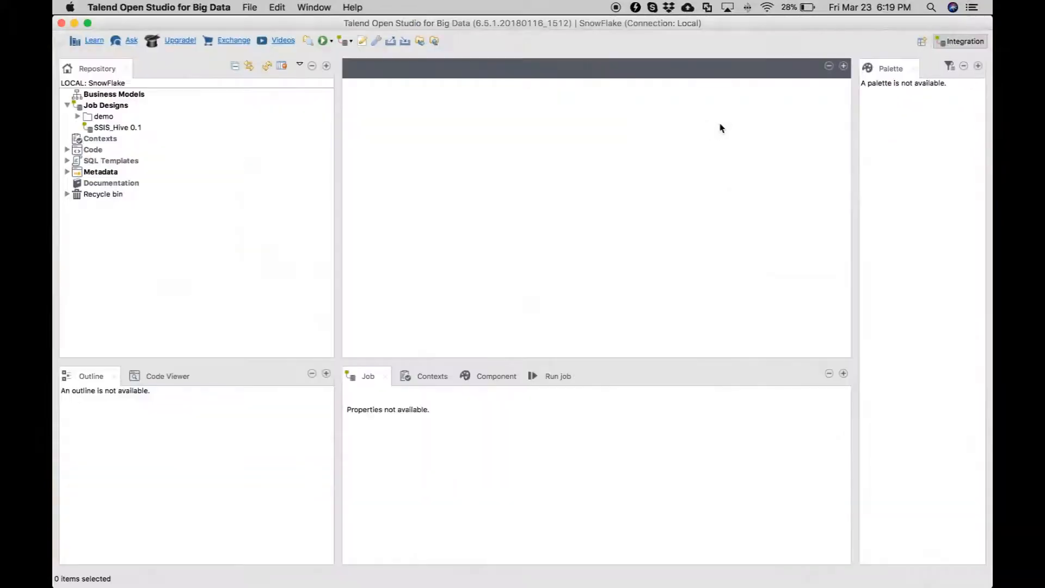
{"action": "left_click", "coordinate": [106, 118]}
{"action": "right_click", "coordinate": [106, 117]}
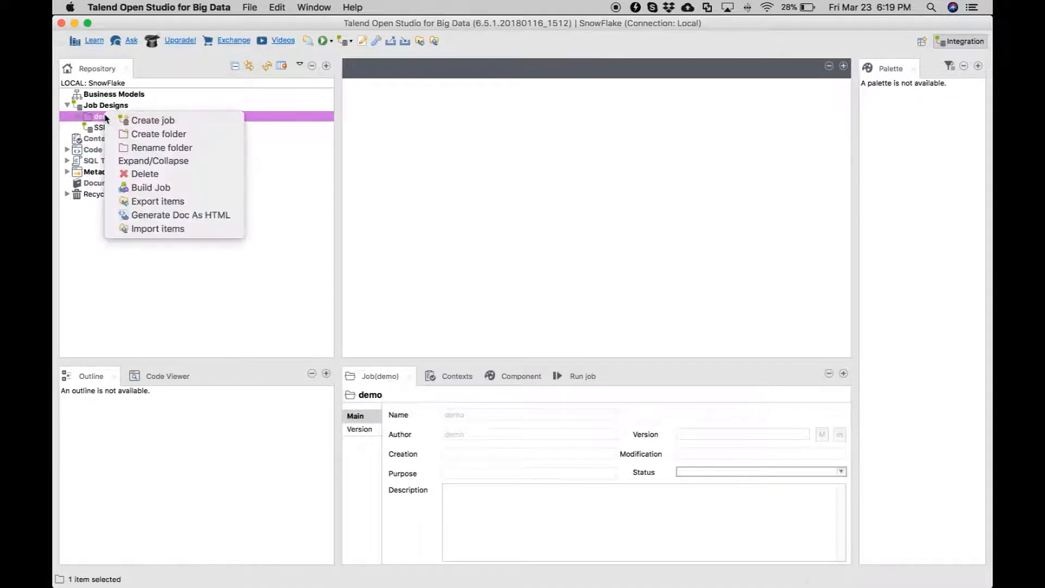
{"action": "left_click", "coordinate": [143, 121]}
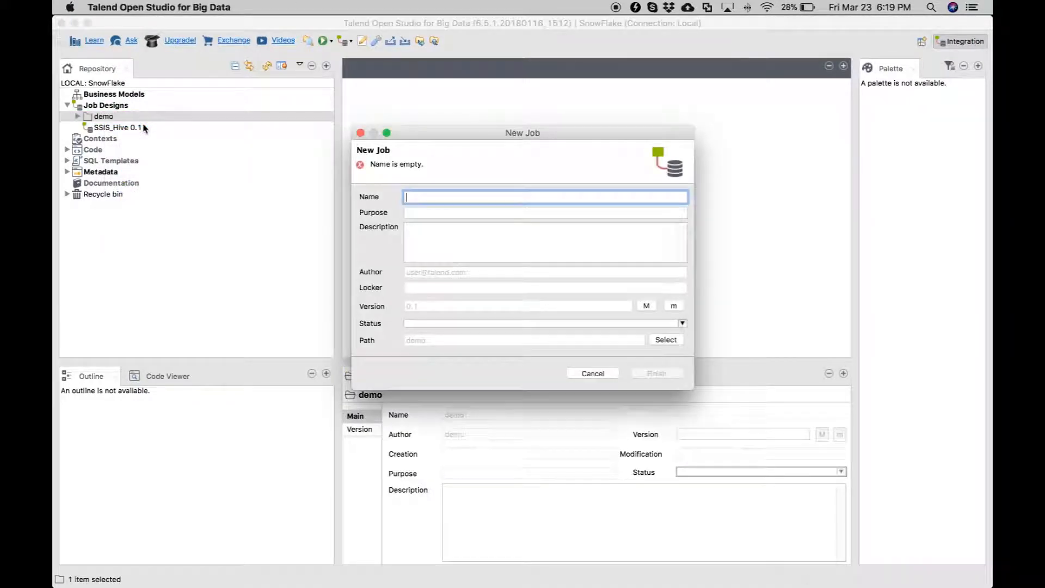
{"action": "type", "text": "SQL_T"}
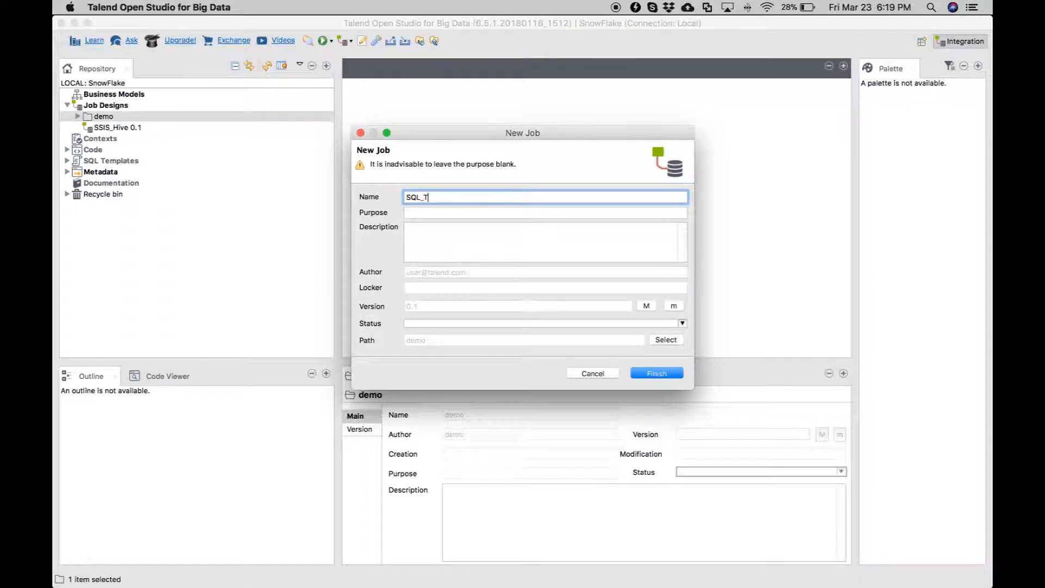
{"action": "type", "text": "O_SNOWFLAKE"}
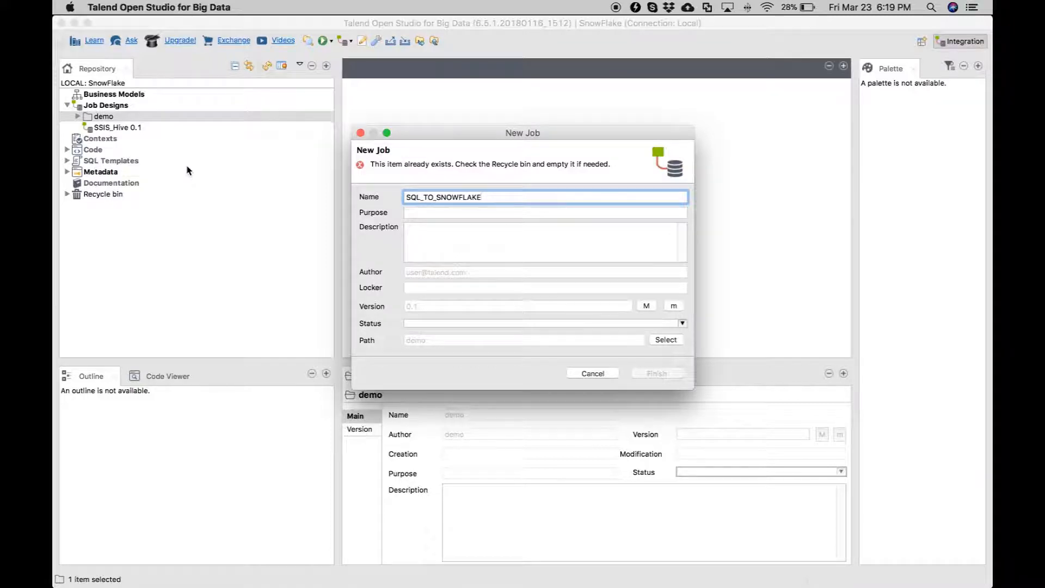
{"action": "type", "text": "_ETL"}
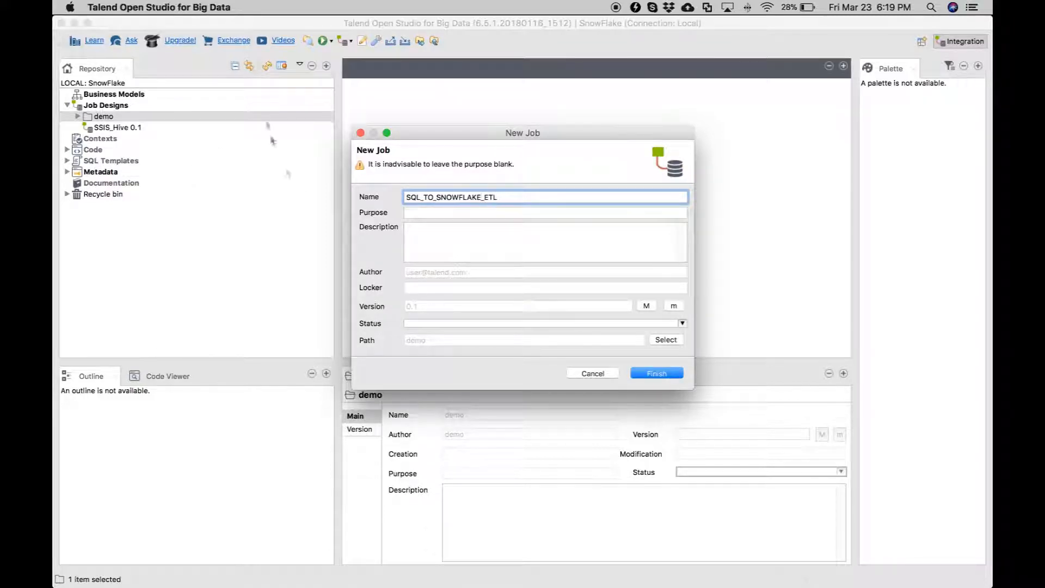
{"action": "left_click", "coordinate": [656, 373]}
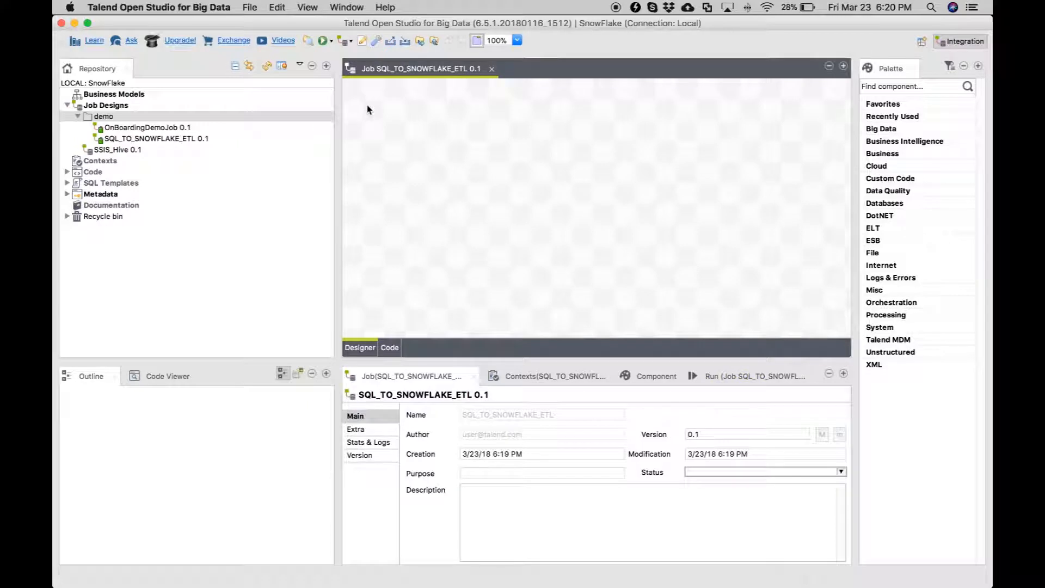
Start a new Snowflake metadata connection named SNOWFLAKE_CONN
{"action": "left_click", "coordinate": [67, 194]}
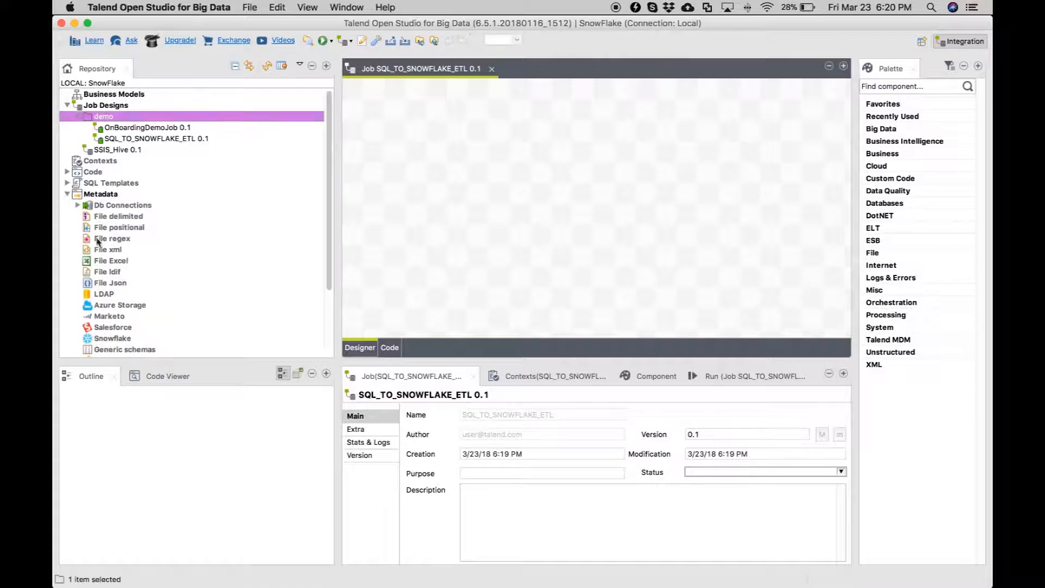
{"action": "right_click", "coordinate": [114, 338]}
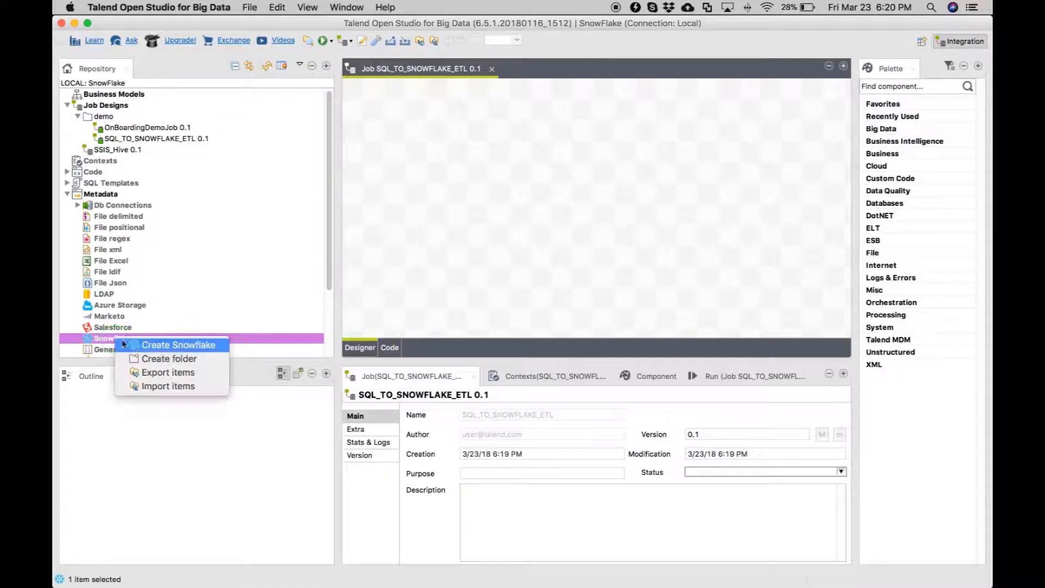
{"action": "left_click", "coordinate": [156, 350]}
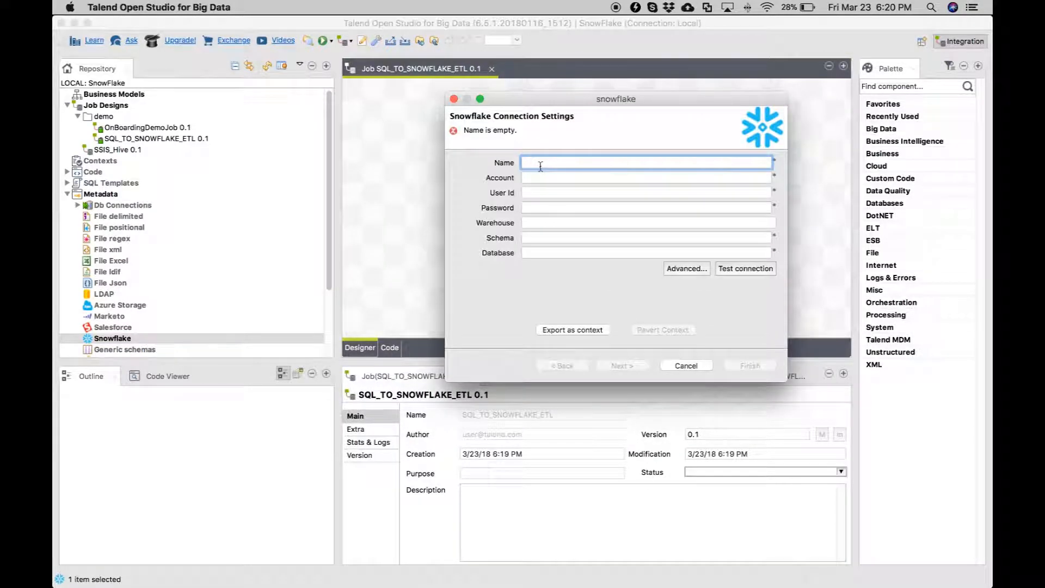
{"action": "type", "text": "SNOWFLAKE_CONN"}
{"action": "left_click", "coordinate": [549, 176]}
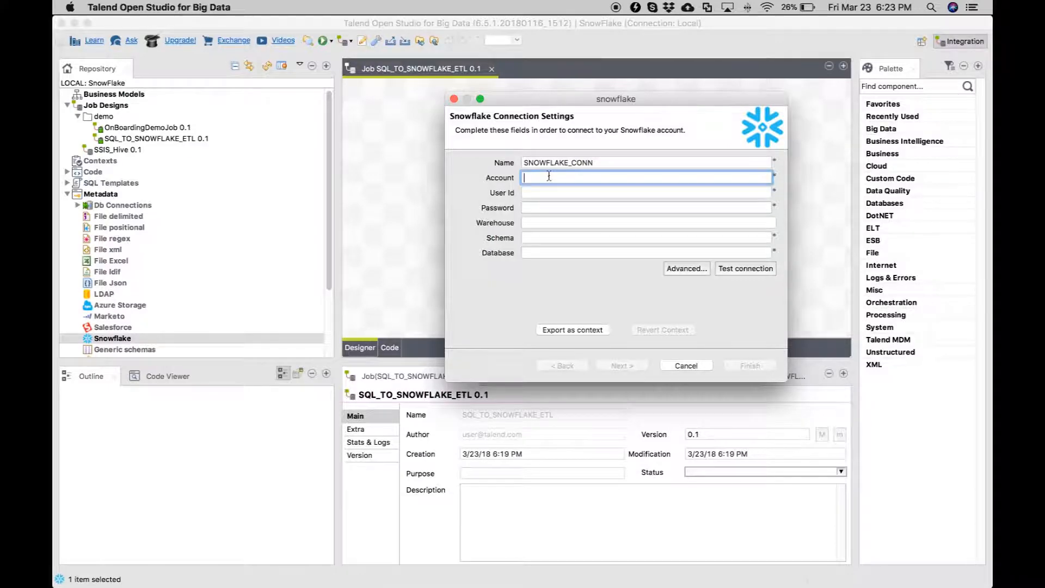
{"action": "key", "text": "super+Tab"}
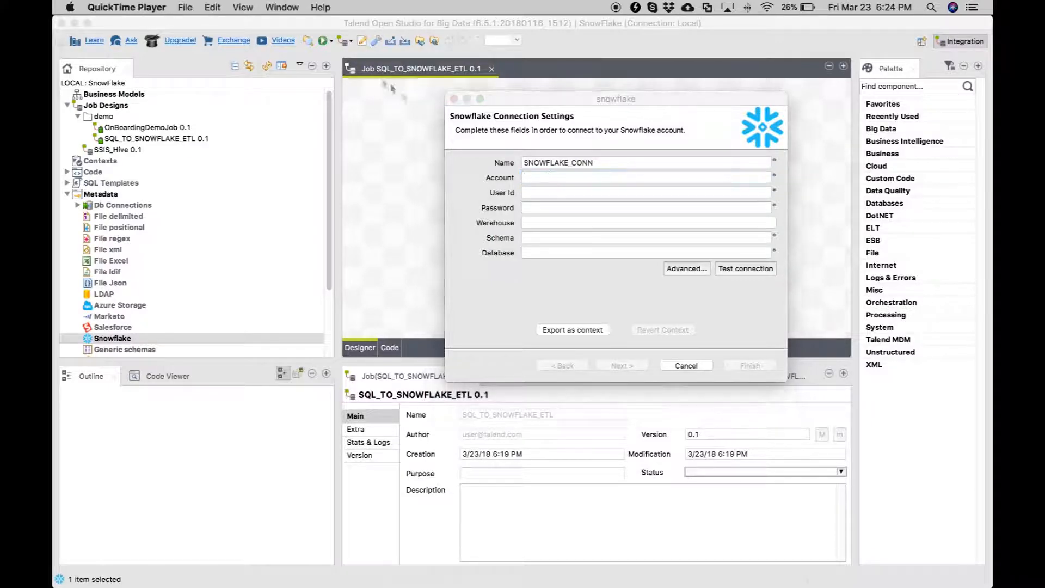
Copy the Snowflake account identifier from the browser's address bar
{"action": "key", "text": "super+Tab"}
{"action": "key", "text": "super+Tab"}
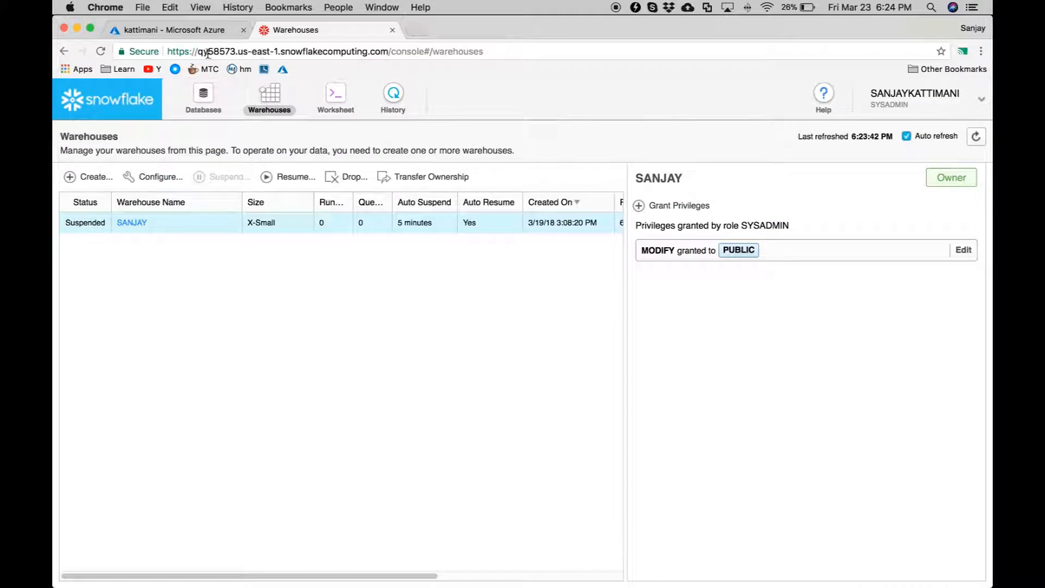
{"action": "left_click_drag", "start_coordinate": [199, 51], "coordinate": [278, 51]}
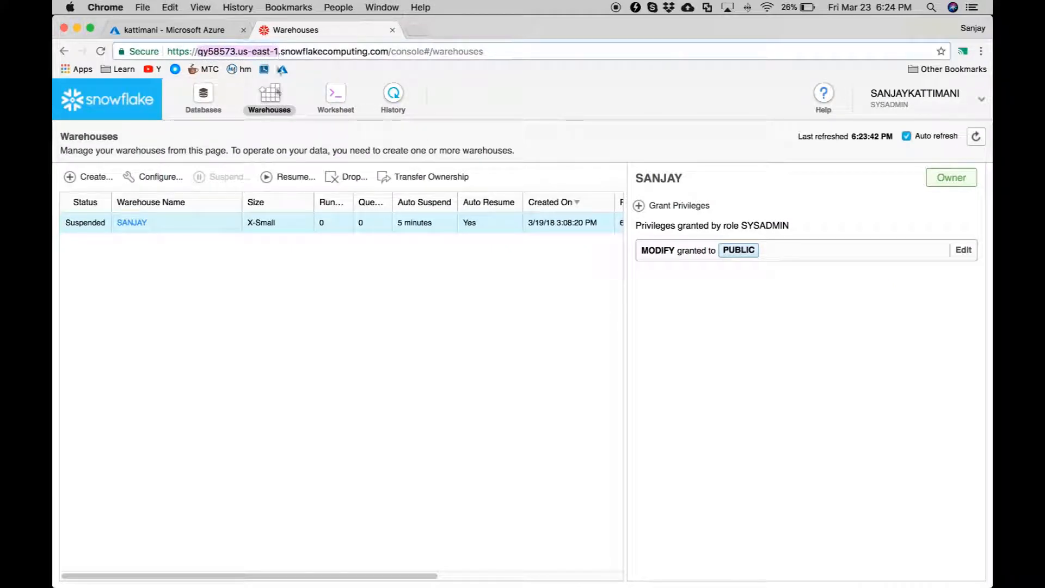
{"action": "key", "text": "super+c"}
{"action": "key", "text": "super+Tab"}
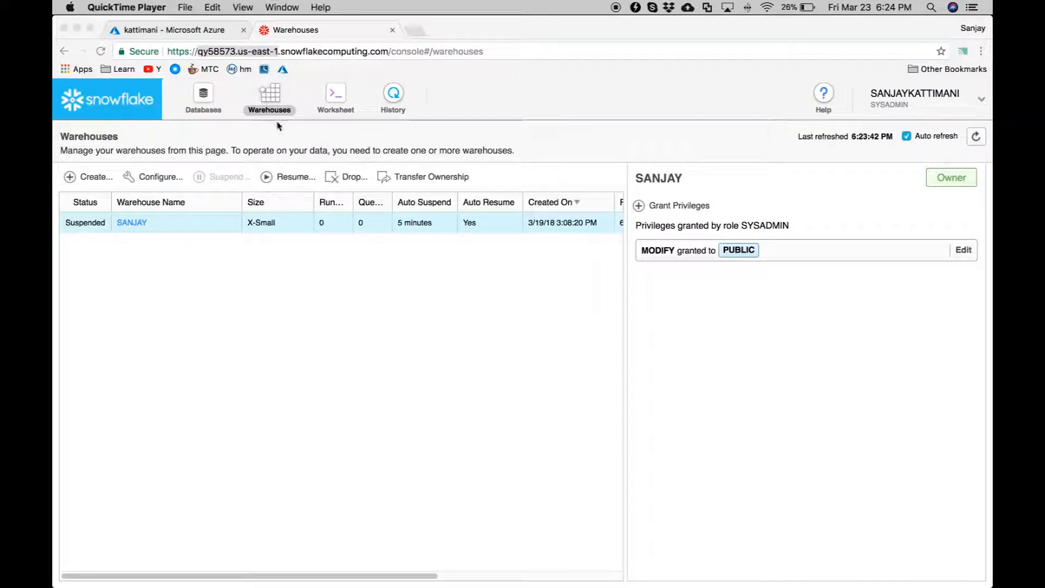
{"action": "key", "text": "super+Tab"}
{"action": "key", "text": "super+Tab"}
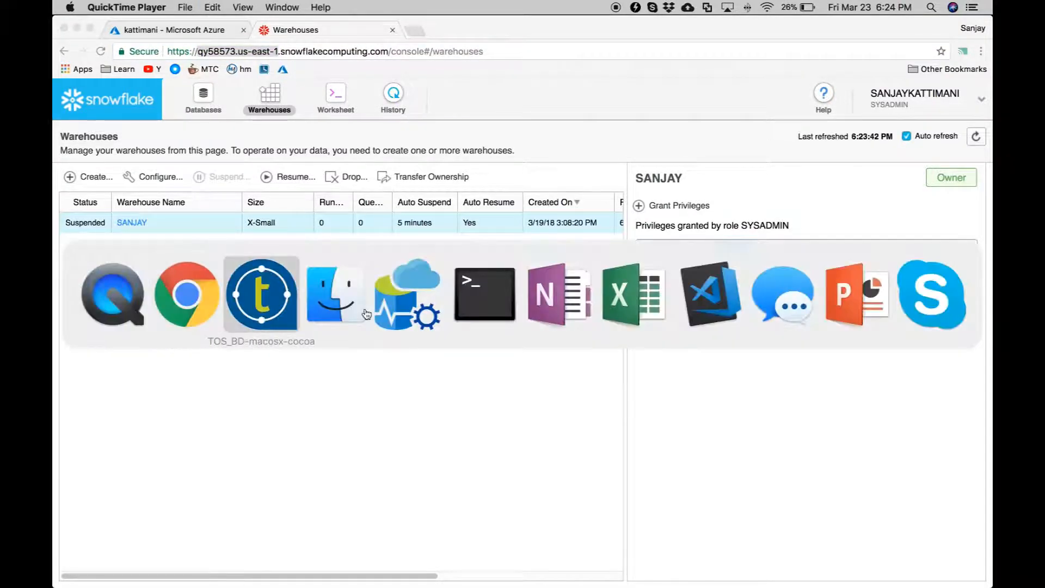
Fill in SNOWFLAKE_CONN's account, Snowflake user id and password
{"action": "key", "text": "super+v"}
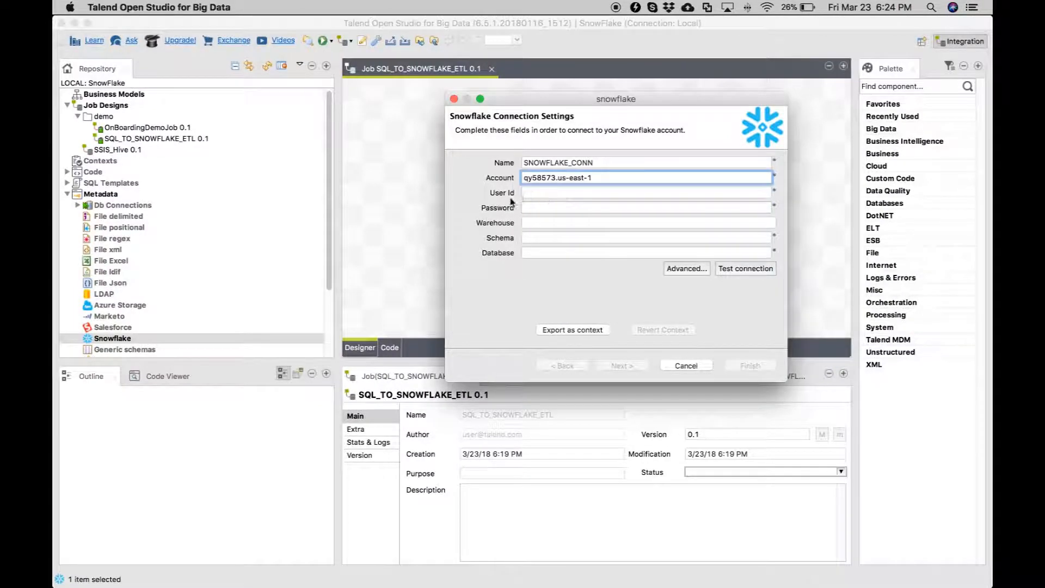
{"action": "left_click", "coordinate": [562, 193]}
{"action": "type", "text": "sanjaykattimani"}
{"action": "key", "text": "Tab"}
{"action": "type", "text": "*********"}
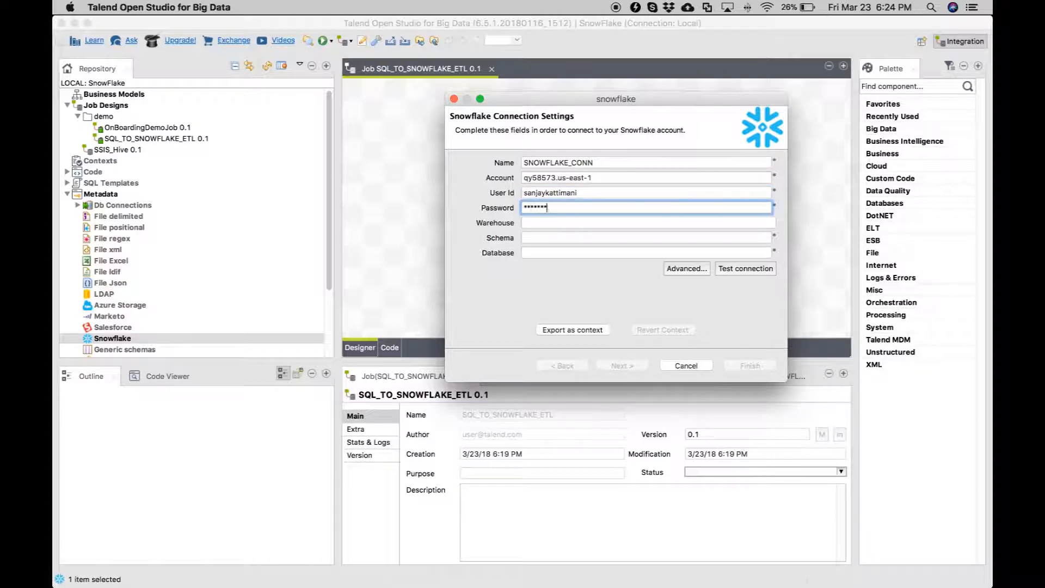
{"action": "key", "text": "Tab"}
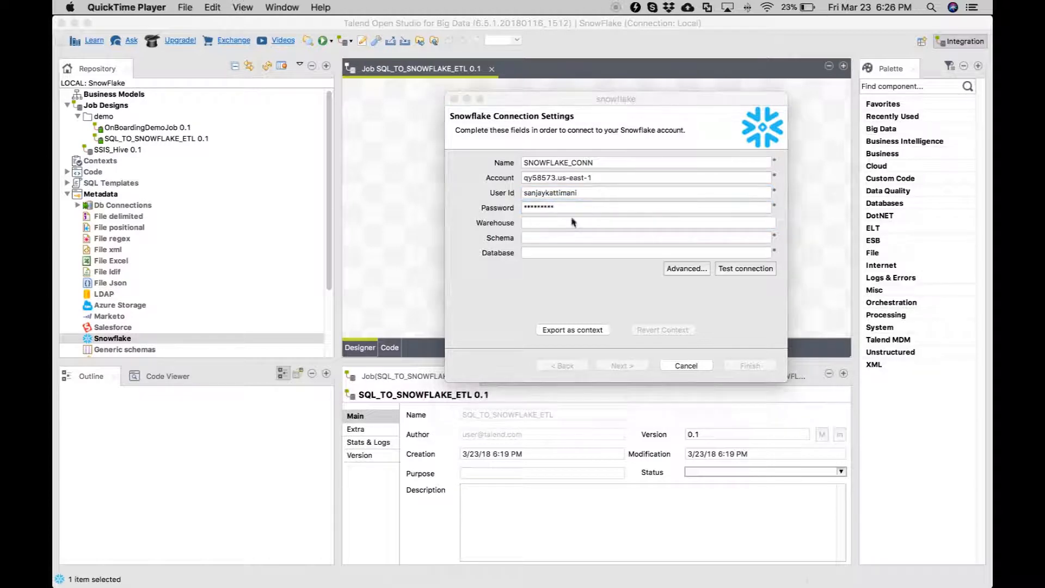
{"action": "left_click", "coordinate": [567, 222]}
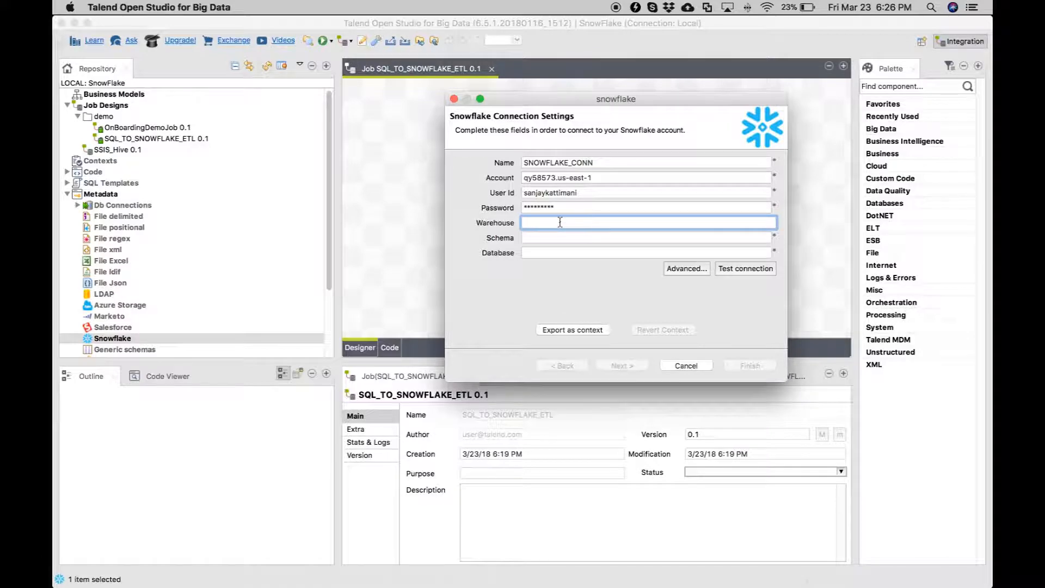
{"action": "key", "text": "super+Tab"}
{"action": "key", "text": "super+Tab"}
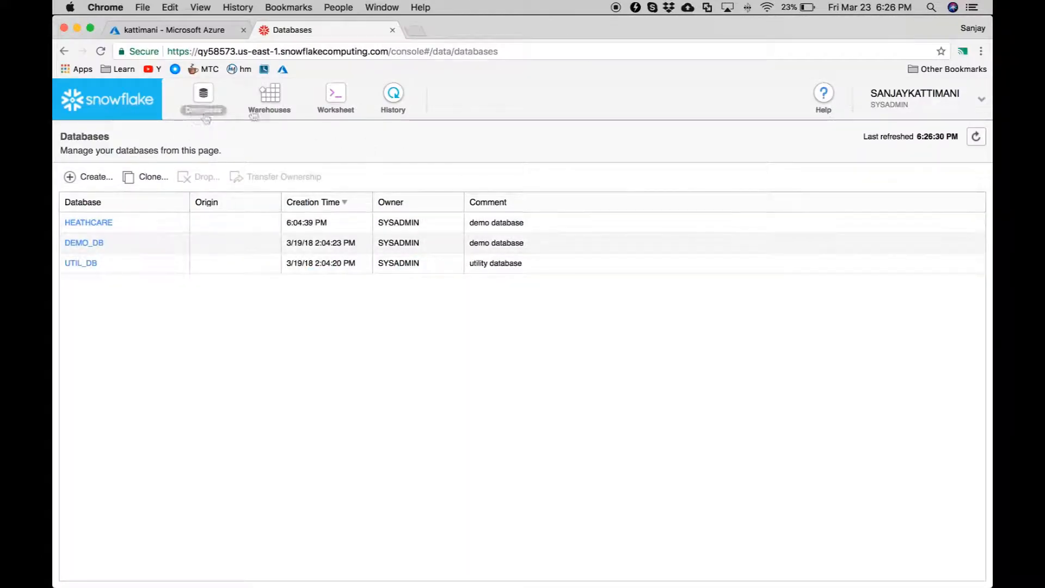
Copy the HEALTHCARE_DW warehouse name from its configuration, leaving settings unchanged
{"action": "left_click", "coordinate": [270, 96]}
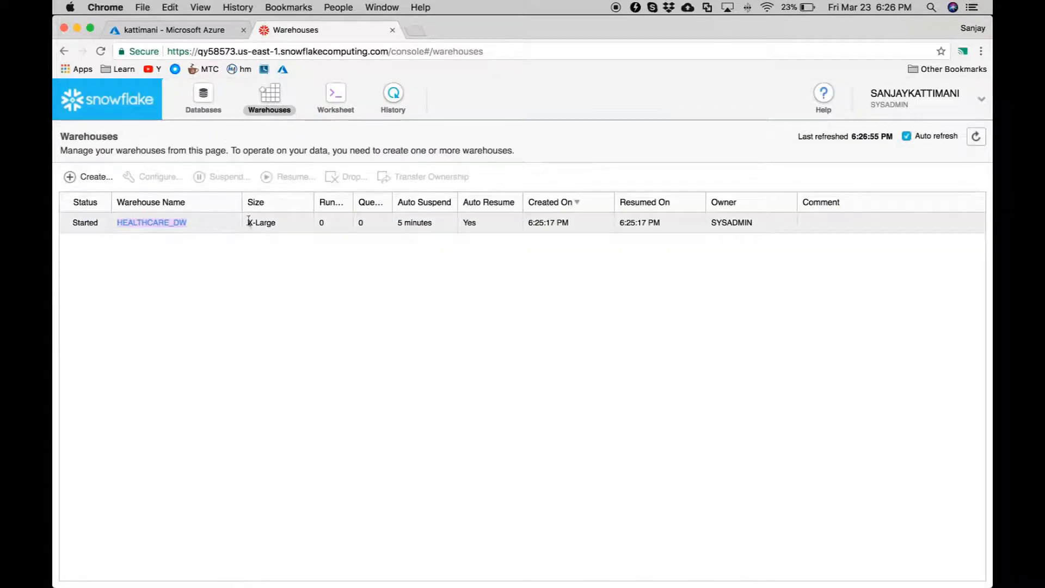
{"action": "left_click", "coordinate": [256, 224]}
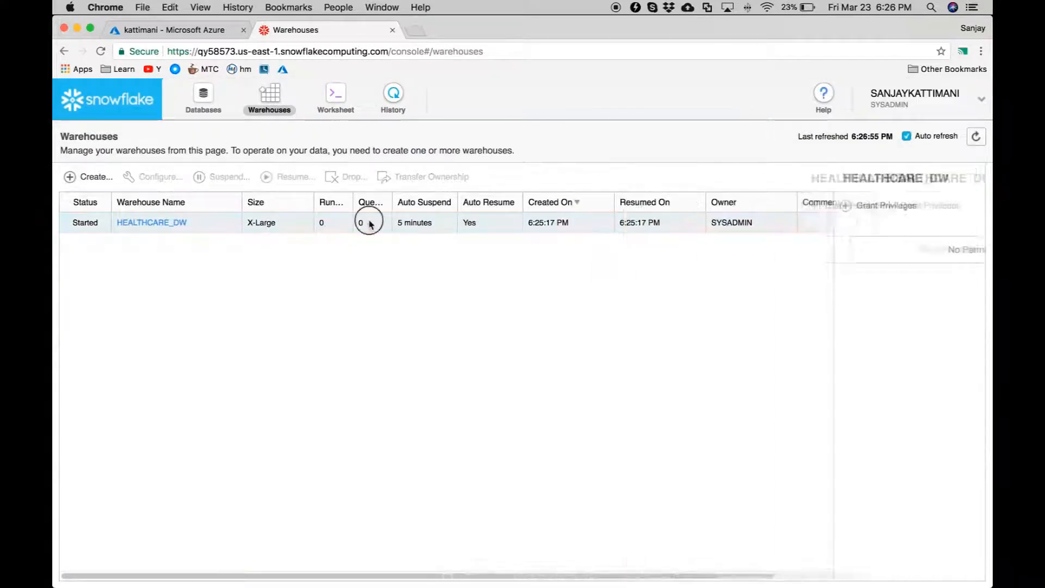
{"action": "left_click", "coordinate": [165, 180]}
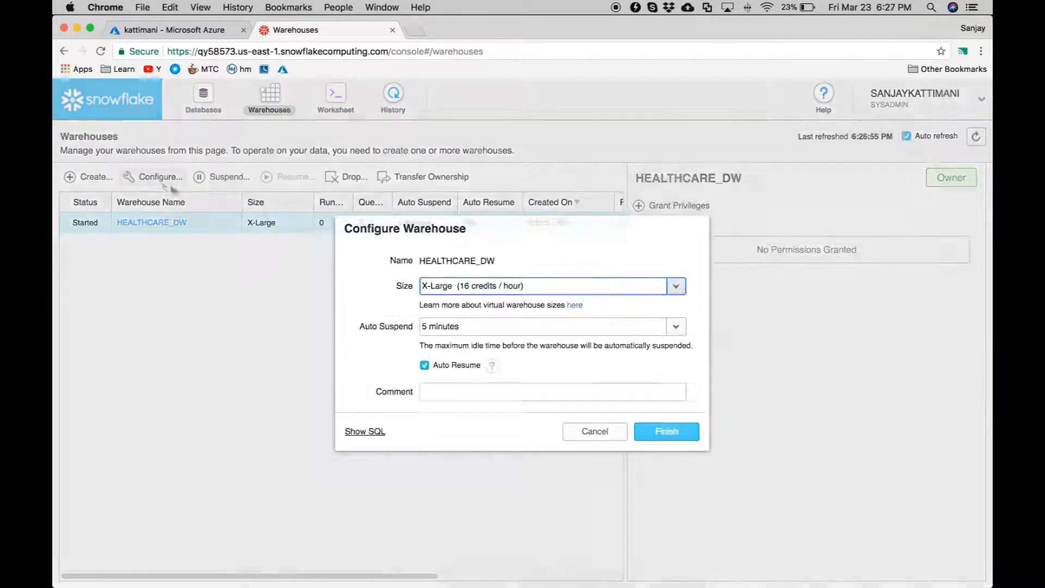
{"action": "left_click", "coordinate": [400, 329]}
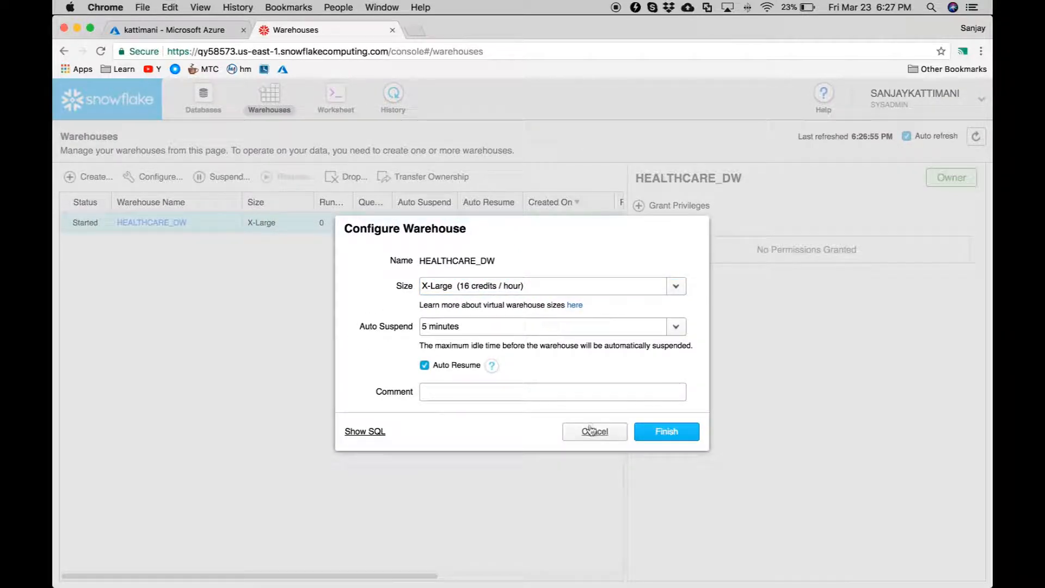
{"action": "left_click", "coordinate": [484, 260]}
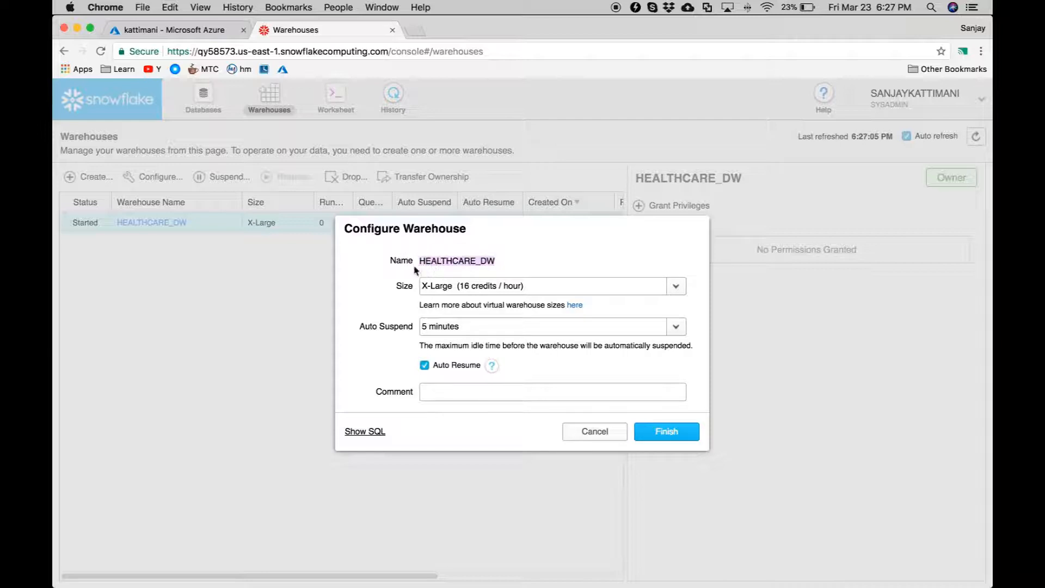
{"action": "left_click", "coordinate": [591, 429]}
{"action": "key", "text": "super+Tab"}
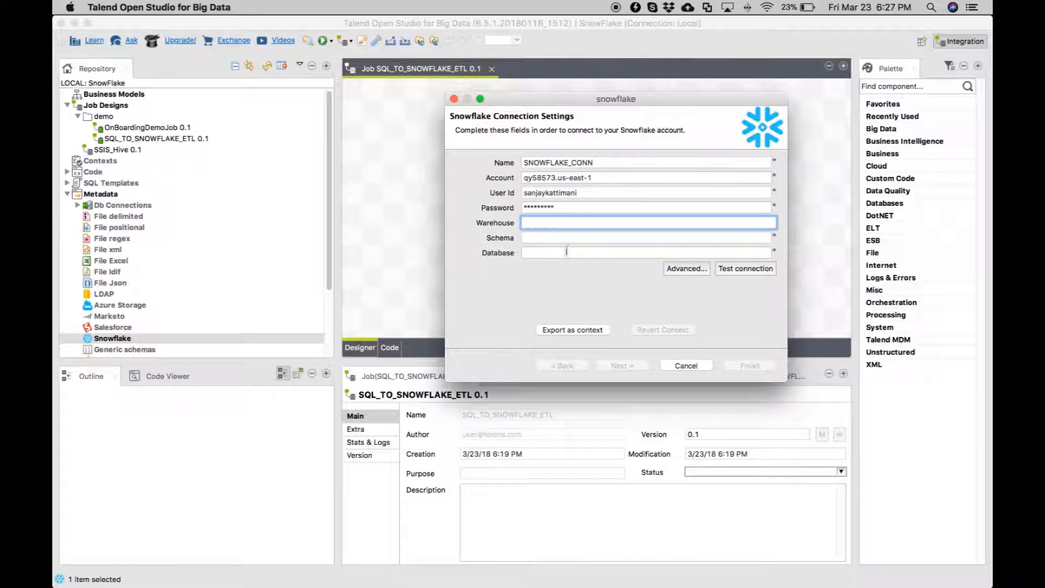
Fill in HEALTHCARE_DW as the warehouse and PUBLIC as the schema in SNOWFLAKE_CONN
{"action": "key", "text": "super+v"}
{"action": "left_click", "coordinate": [546, 239]}
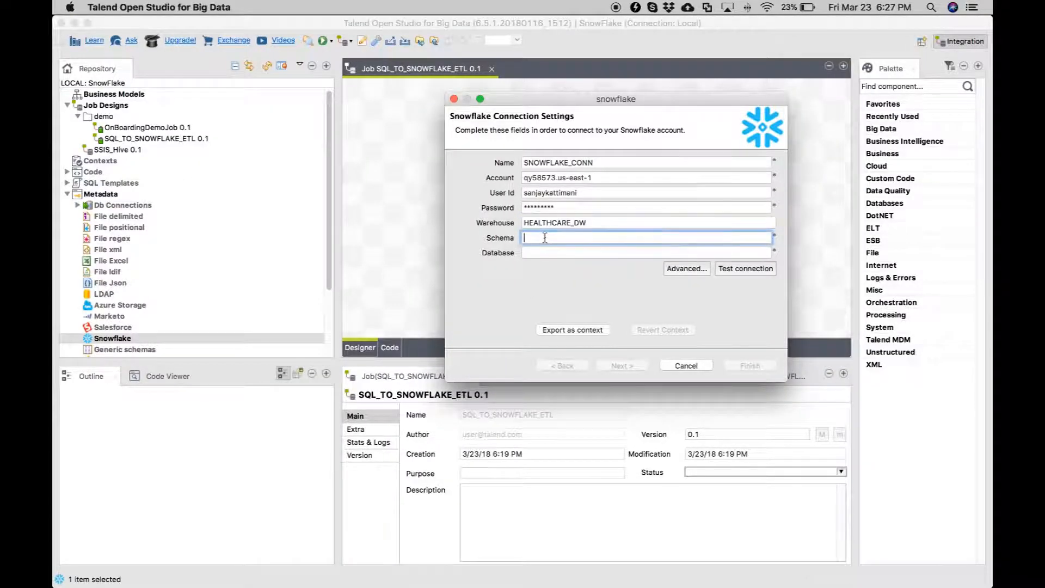
{"action": "key", "text": "super+Tab"}
{"action": "key", "text": "super+Tab"}
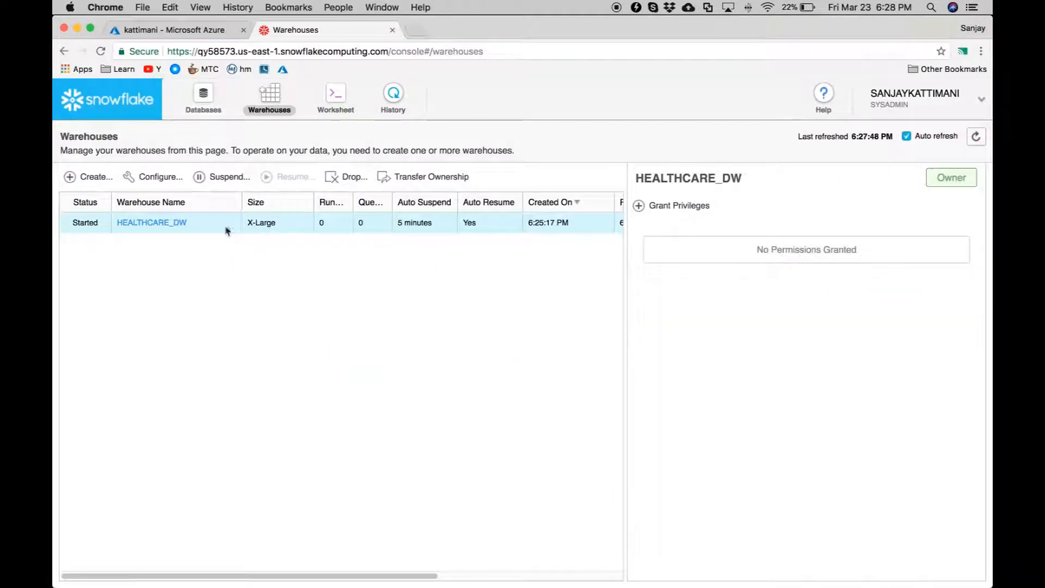
{"action": "left_click", "coordinate": [219, 110]}
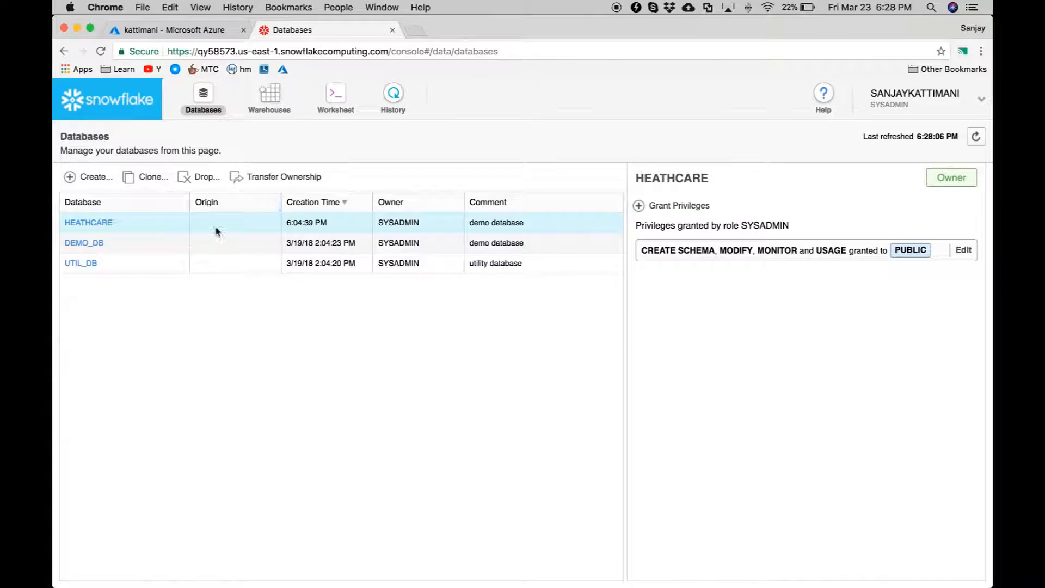
{"action": "left_click", "coordinate": [107, 224]}
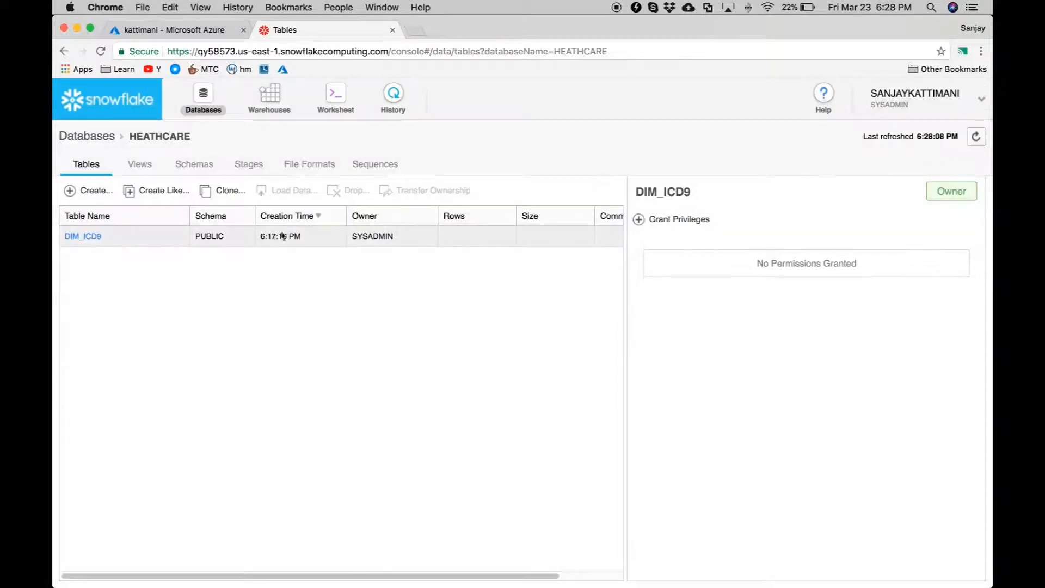
{"action": "left_click", "coordinate": [197, 237]}
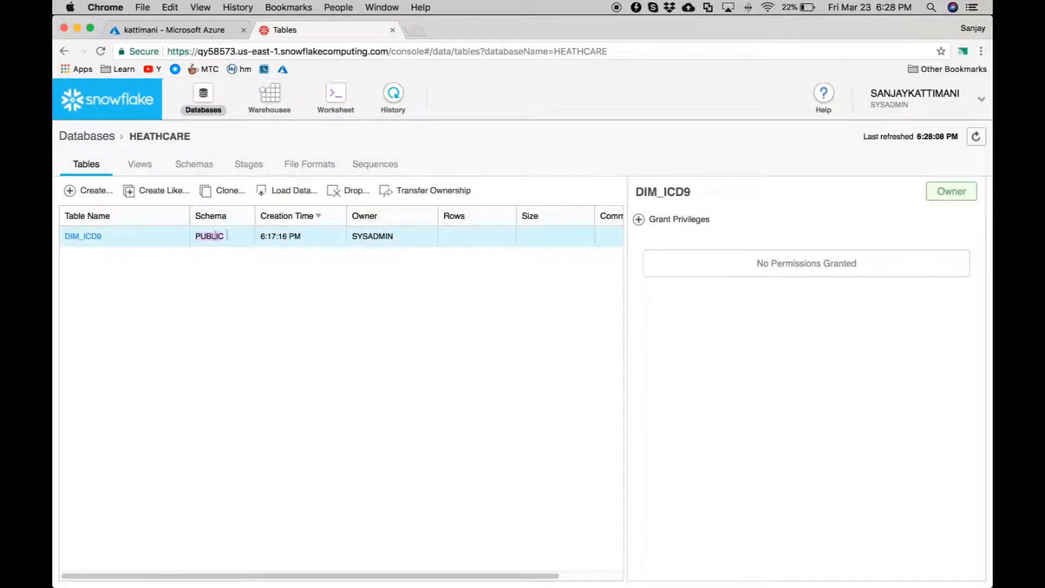
{"action": "key", "text": "super+Tab"}
{"action": "key", "text": "super+Tab"}
{"action": "key", "text": "super+shift+Tab"}
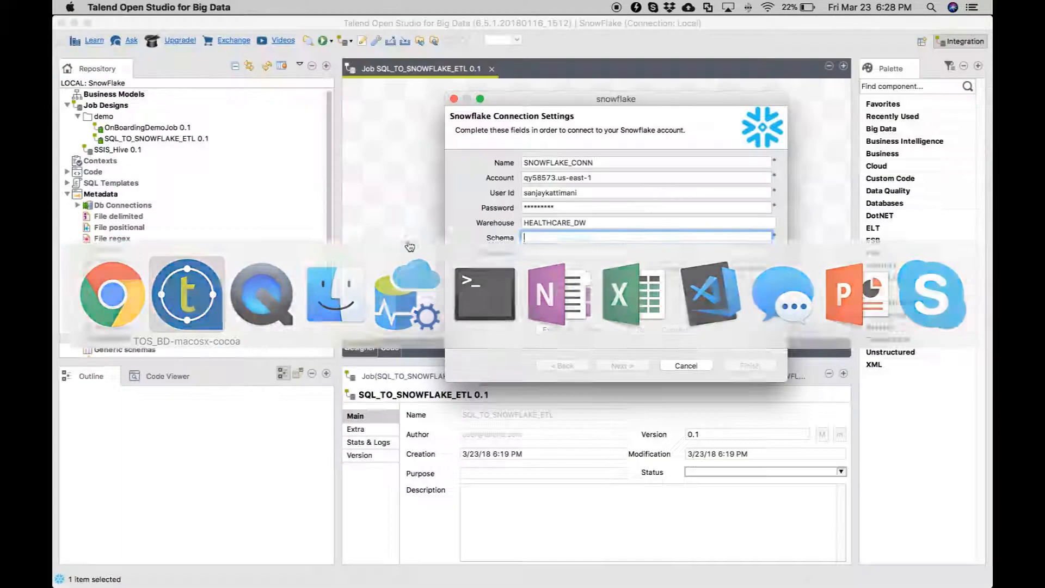
{"action": "type", "text": "PUBLIC"}
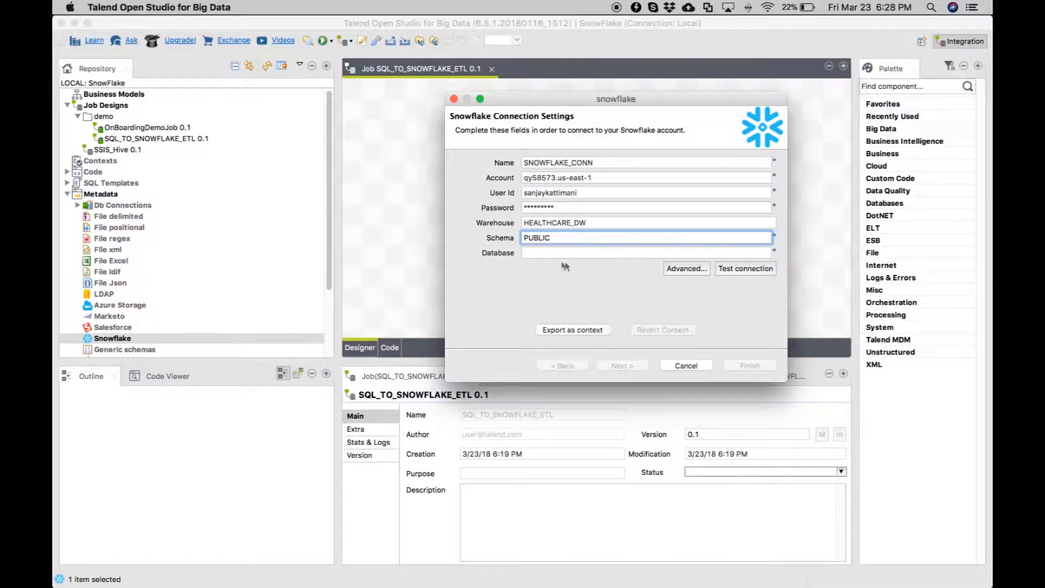
Copy HEATHCARE from Snowflake's database list and paste it into the Database field
{"action": "key", "text": "super+Tab"}
{"action": "left_click_drag", "start_coordinate": [126, 233], "coordinate": [67, 233]}
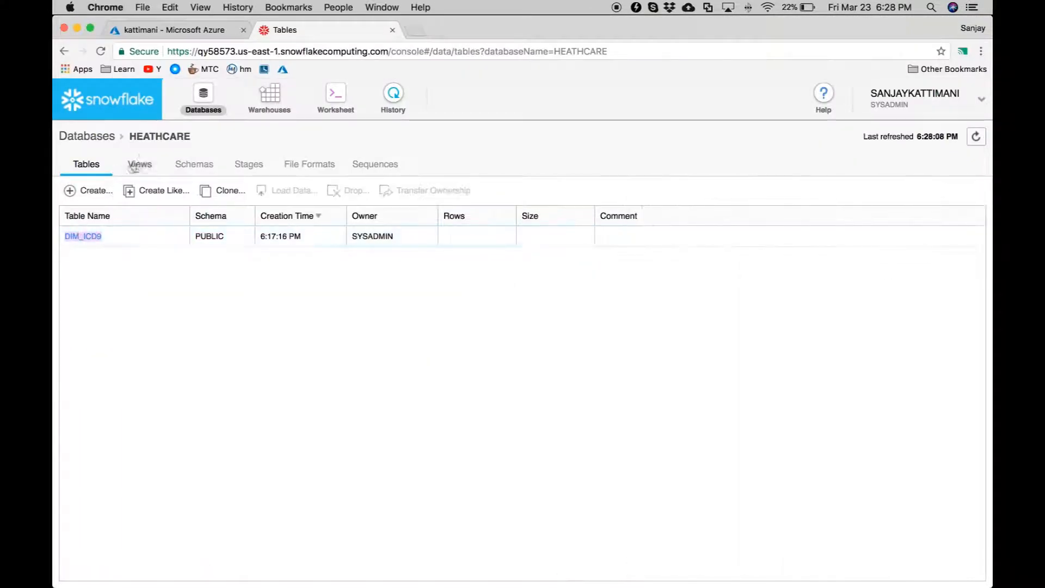
{"action": "left_click", "coordinate": [106, 139]}
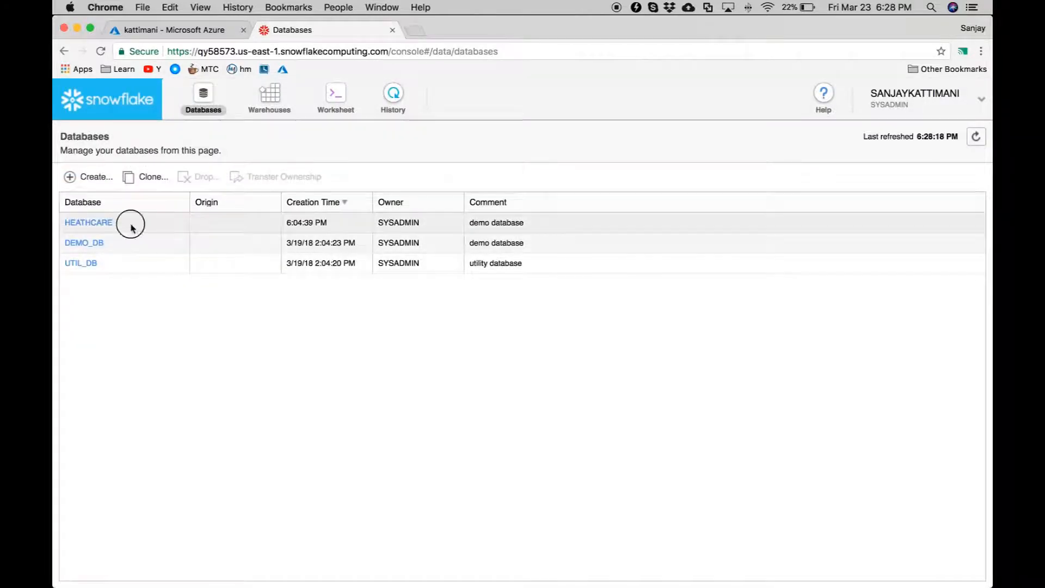
{"action": "left_click", "coordinate": [63, 224]}
{"action": "key", "text": "super+Tab"}
{"action": "left_click", "coordinate": [625, 252]}
{"action": "type", "text": "HEATHCARE"}
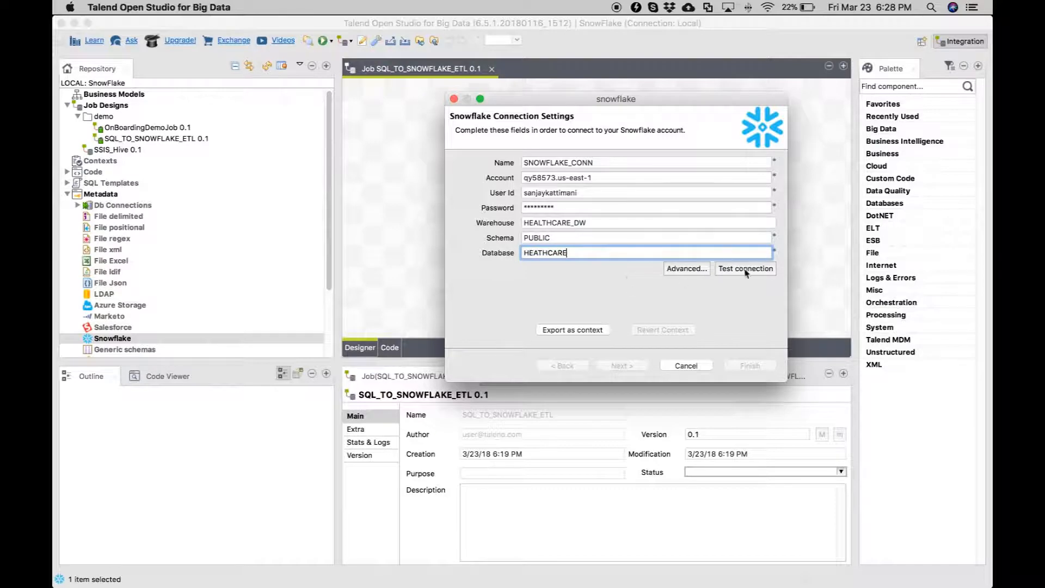
Test SNOWFLAKE_CONN successfully and save it with the DIM_ICD9 table selected
{"action": "left_click", "coordinate": [746, 269]}
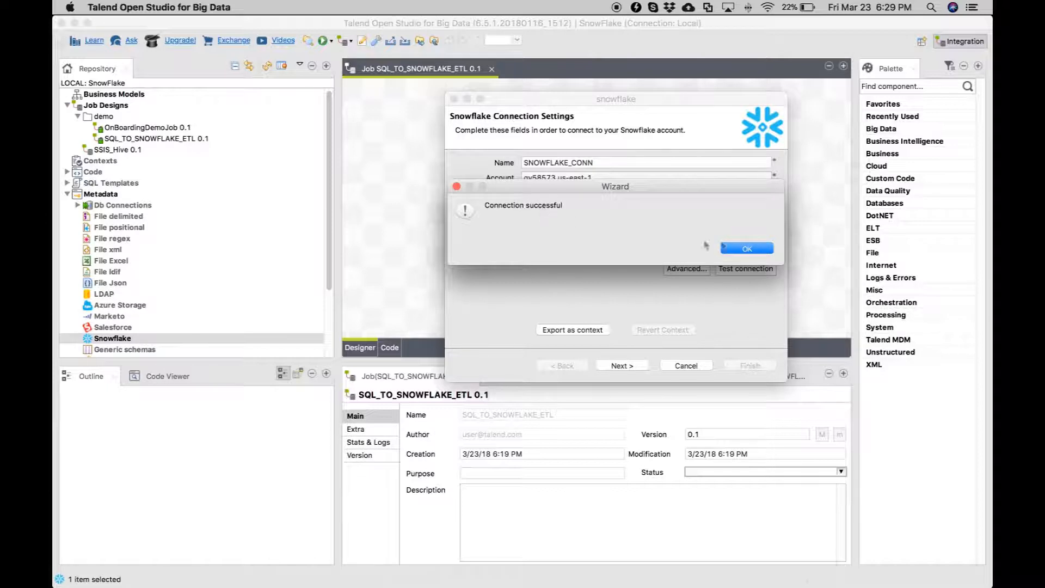
{"action": "left_click", "coordinate": [748, 249]}
{"action": "left_click", "coordinate": [635, 367]}
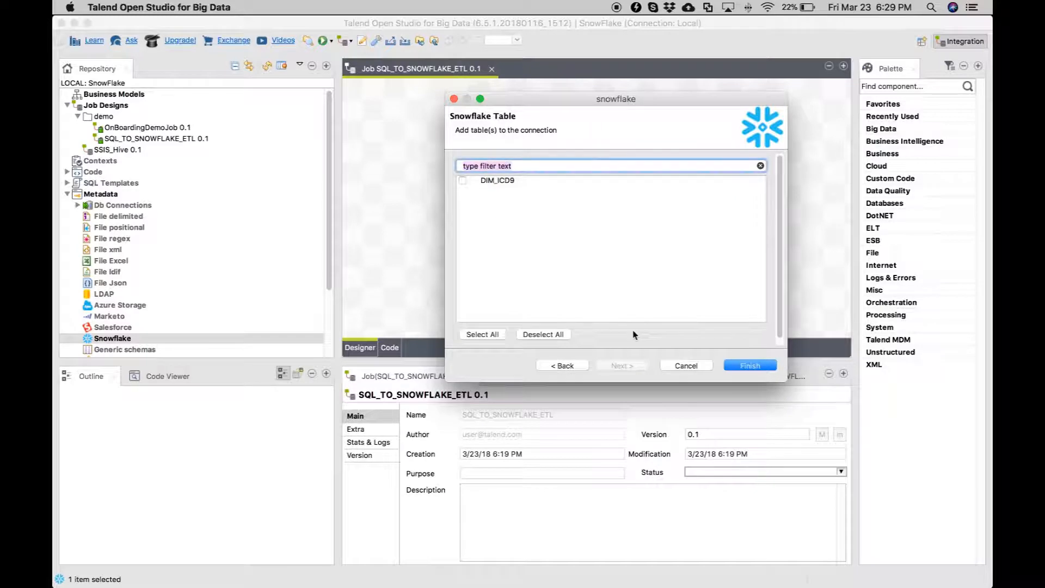
{"action": "left_click", "coordinate": [463, 181]}
{"action": "left_click", "coordinate": [742, 367]}
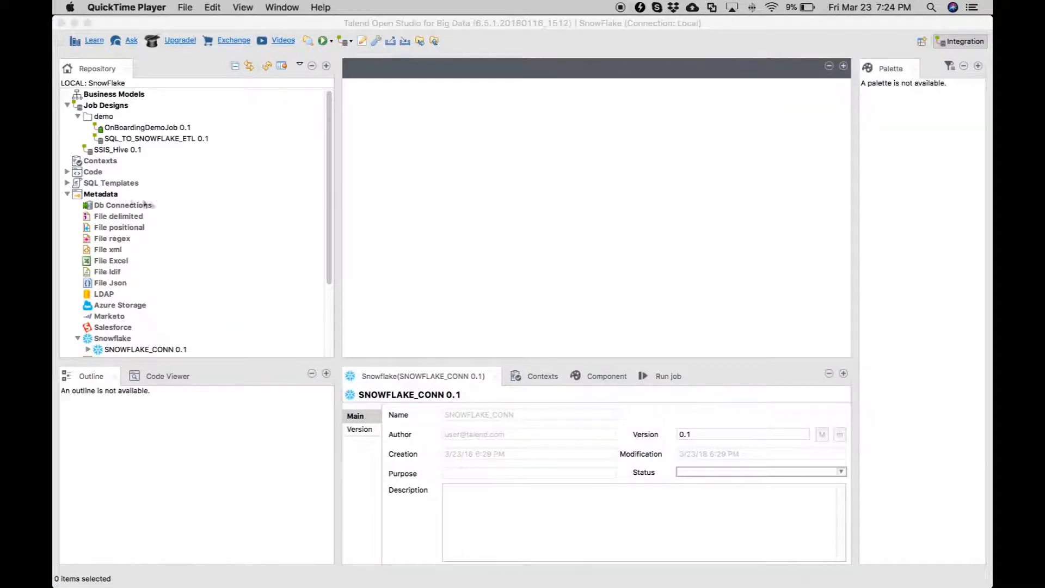
Create a Db connection named sql_conn with purpose and description 'sql' and status development
{"action": "right_click", "coordinate": [117, 207]}
{"action": "left_click", "coordinate": [136, 211]}
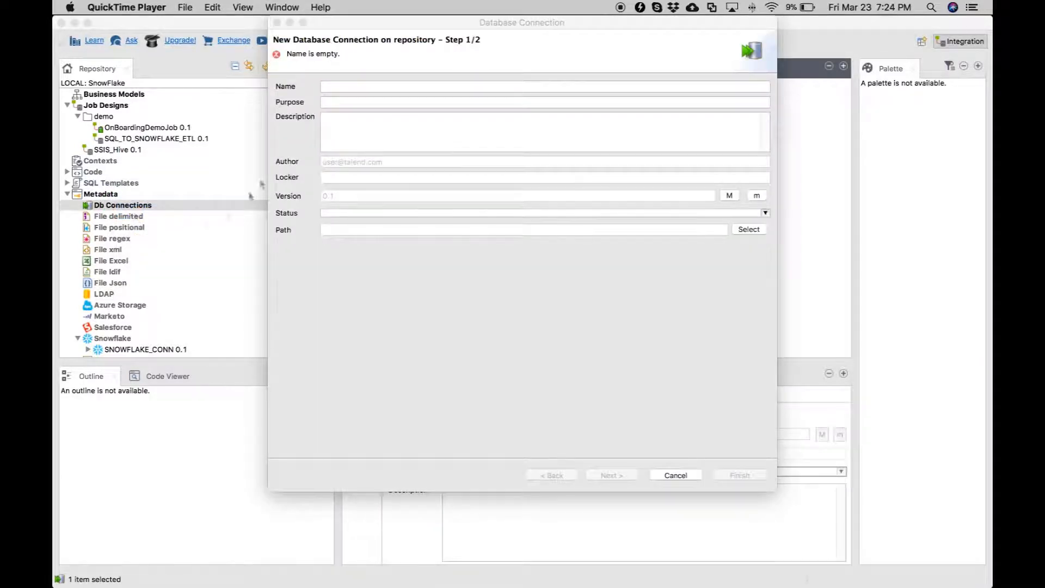
{"action": "left_click", "coordinate": [342, 87]}
{"action": "type", "text": "s"}
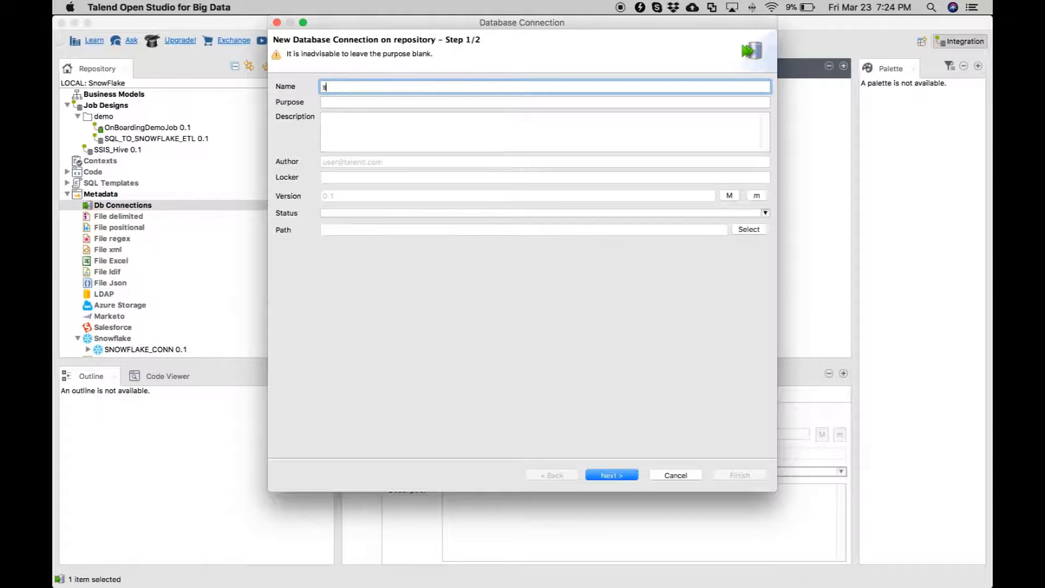
{"action": "type", "text": "ql_conn"}
{"action": "key", "text": "Tab"}
{"action": "type", "text": "sql"}
{"action": "key", "text": "Tab"}
{"action": "type", "text": "sql"}
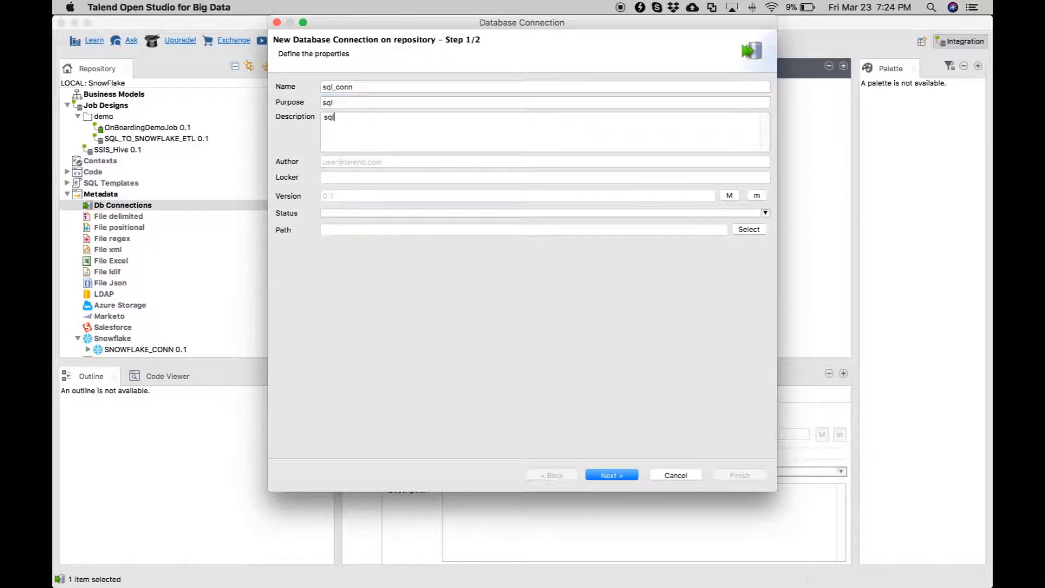
{"action": "left_click", "coordinate": [764, 213]}
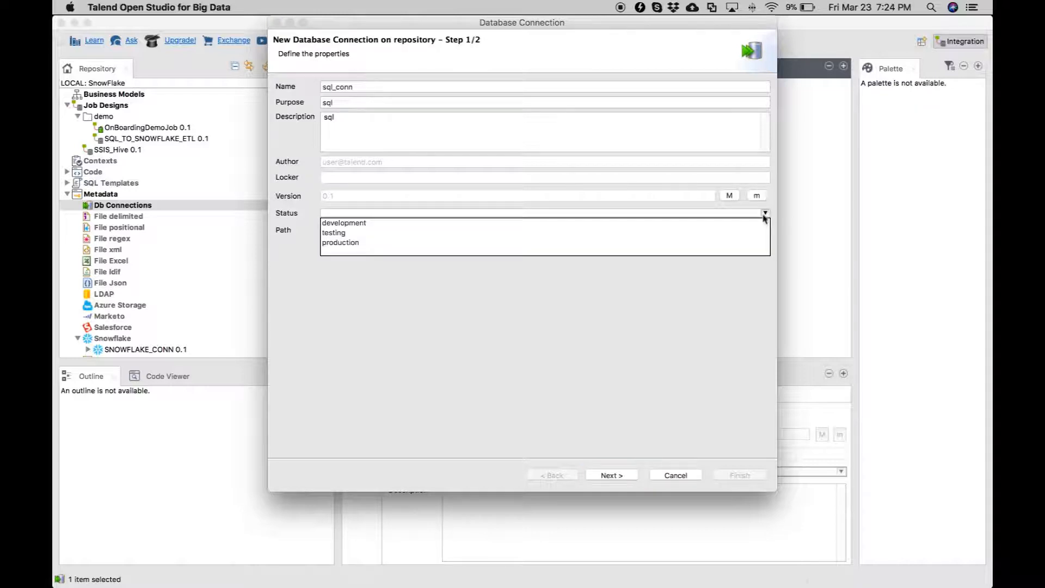
{"action": "left_click", "coordinate": [349, 223]}
{"action": "left_click", "coordinate": [612, 475]}
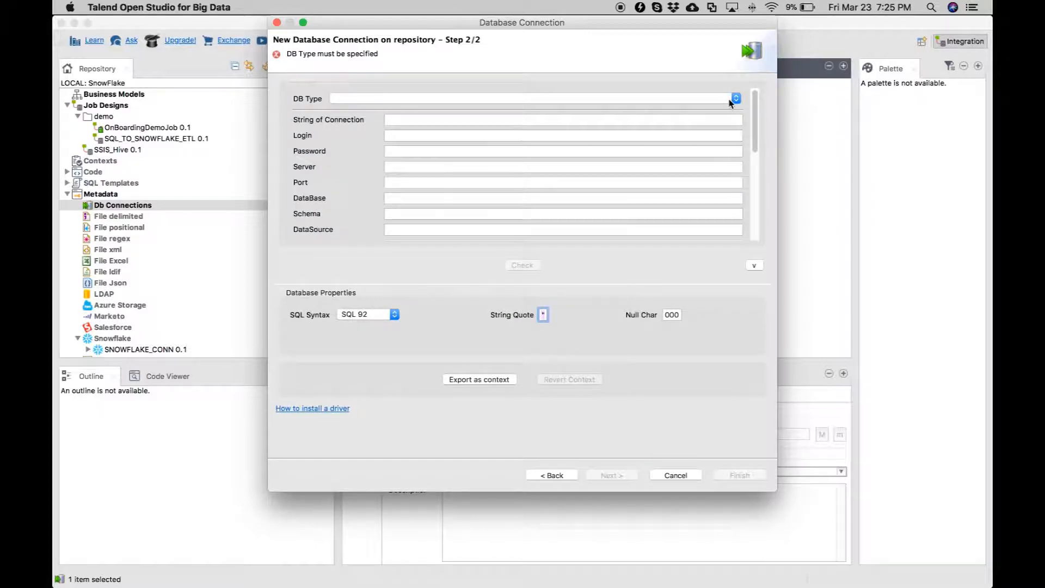
Make sql_conn a Microsoft SQL Server connection with login, password, Azure server and database BigDataSql, then check it
{"action": "left_click", "coordinate": [732, 100]}
{"action": "left_click", "coordinate": [433, 340]}
{"action": "left_click", "coordinate": [400, 149]}
{"action": "type", "text": "kattimani"}
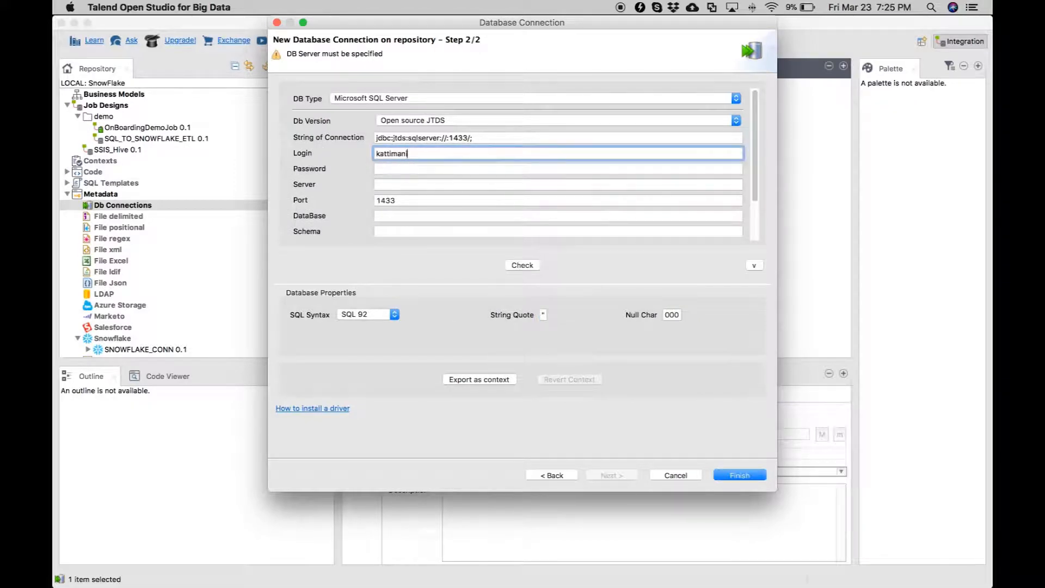
{"action": "key", "text": "Tab"}
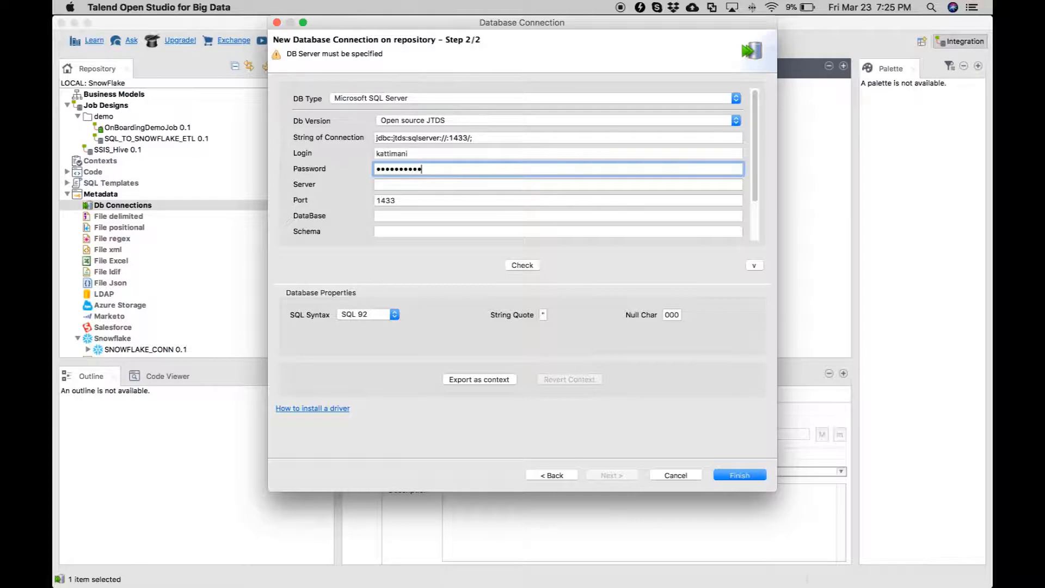
{"action": "key", "text": "Tab"}
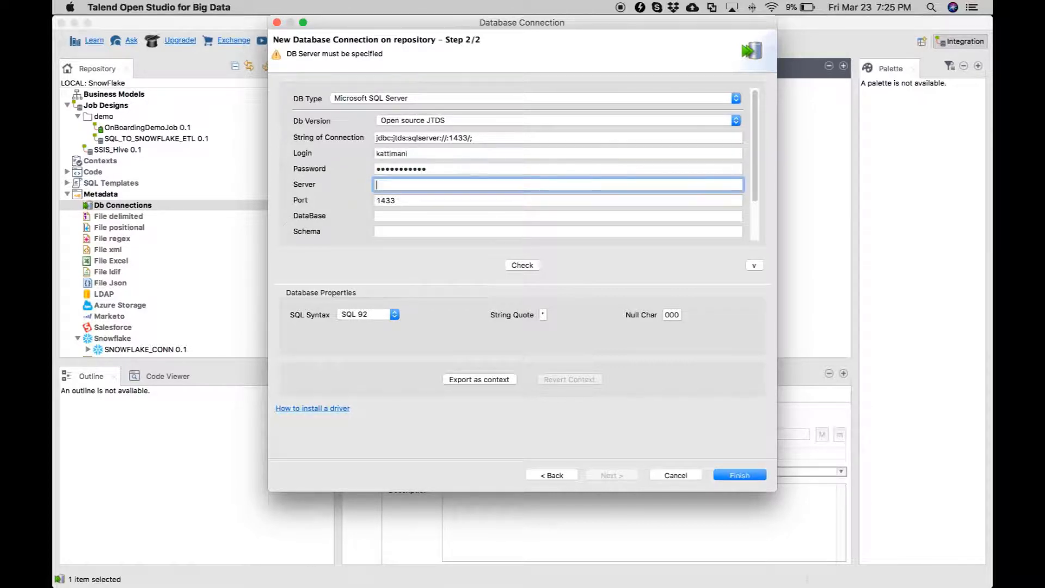
{"action": "type", "text": "kattimani"}
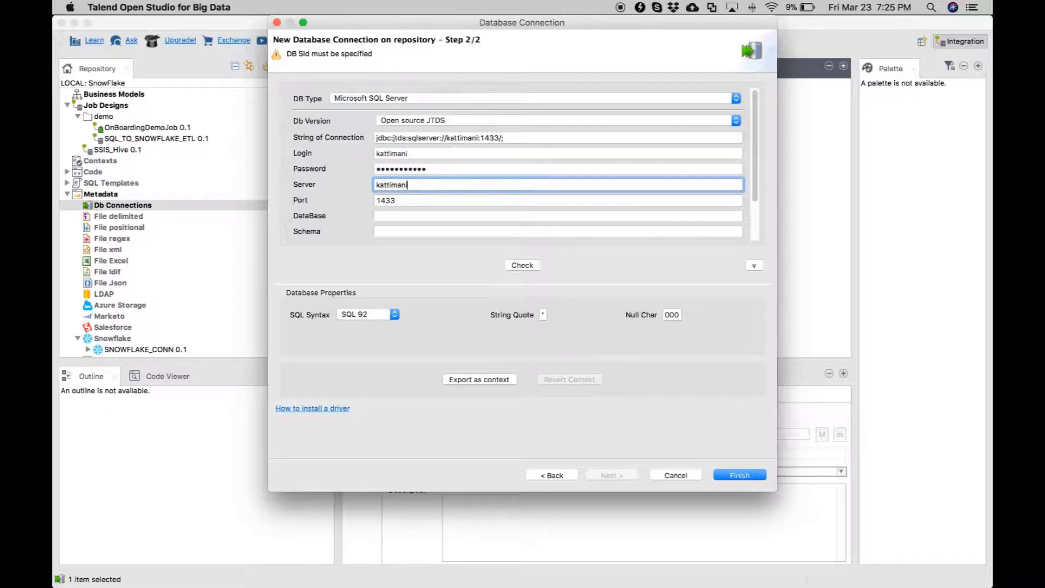
{"action": "type", "text": ".database.windows.net"}
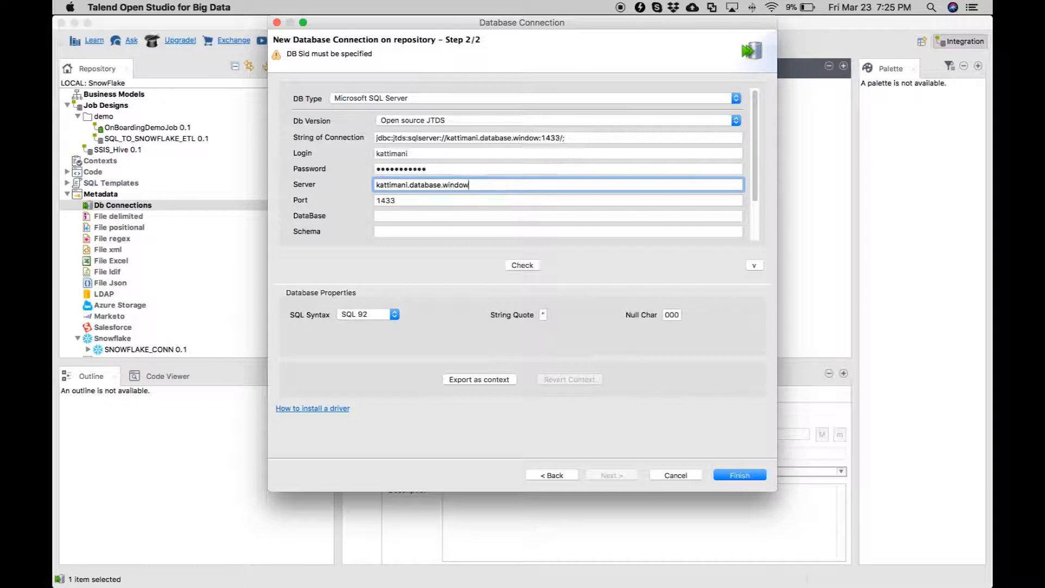
{"action": "key", "text": "Tab"}
{"action": "key", "text": "Tab"}
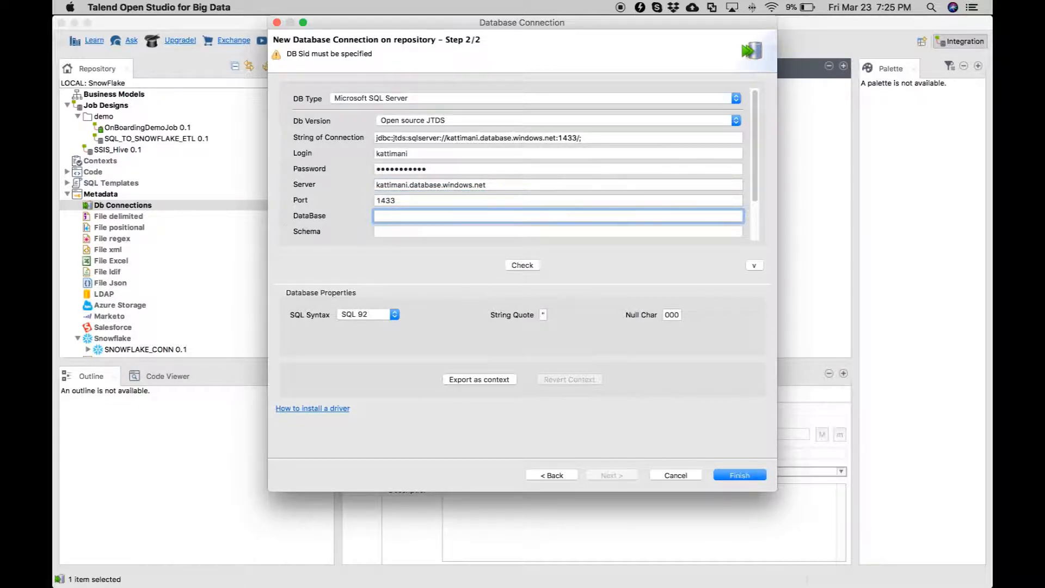
{"action": "type", "text": "BigDataSql"}
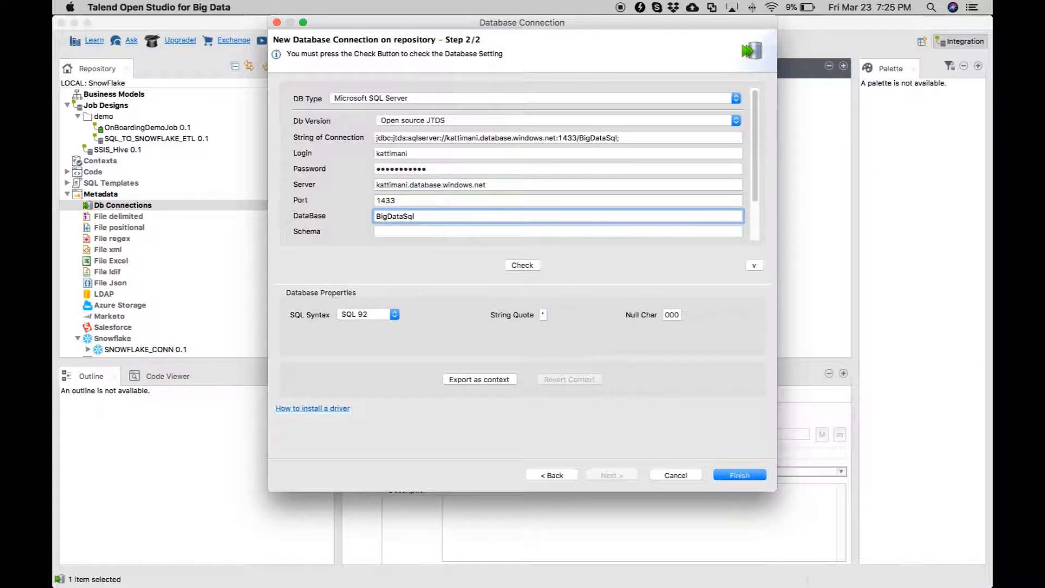
{"action": "left_click", "coordinate": [522, 268]}
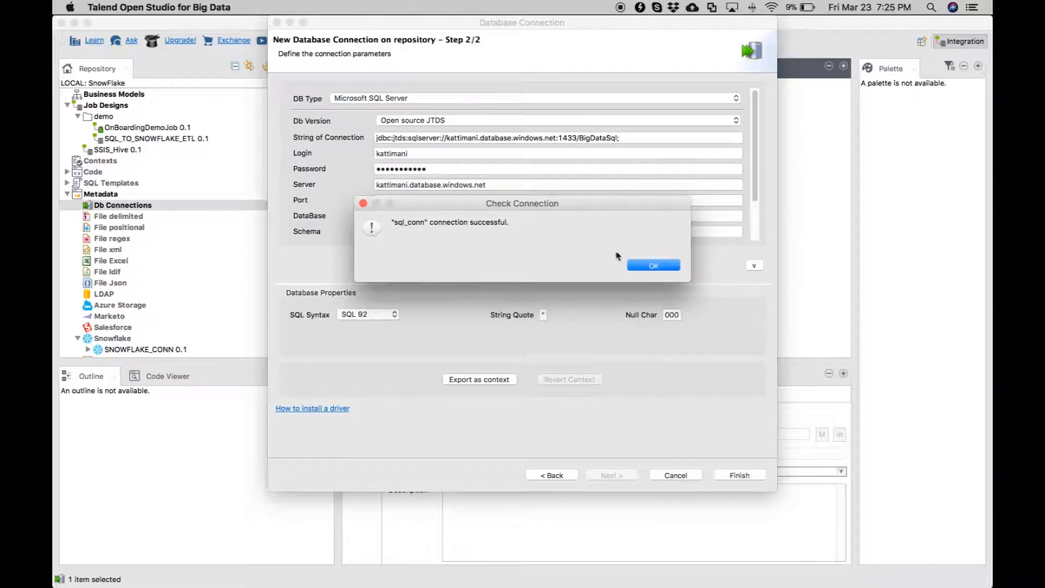
{"action": "key", "text": "Return"}
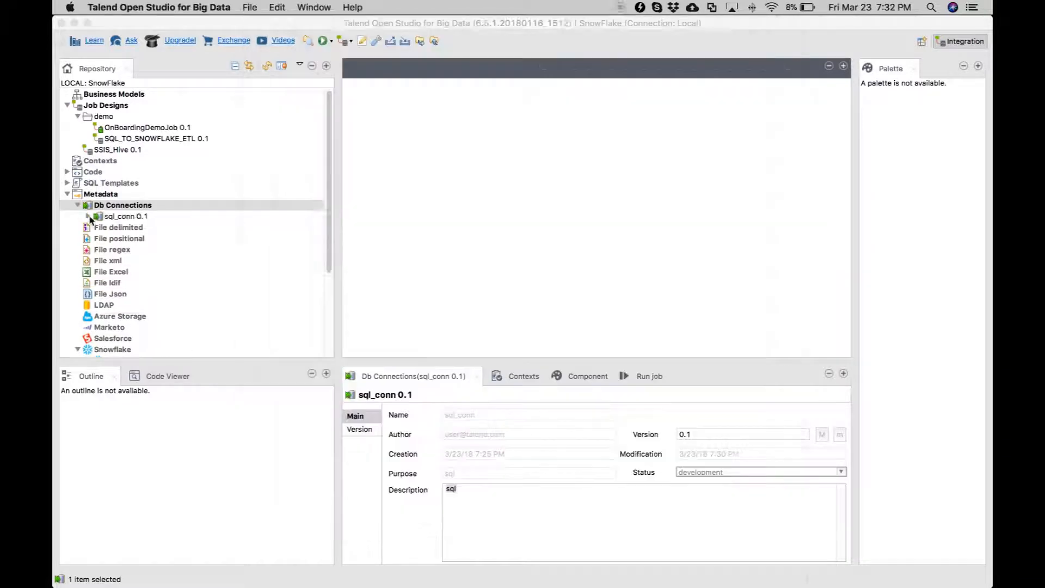
Retrieve and save the DIM_ICD9 table schema from sql_conn's BigDataSql > dbo
{"action": "left_click", "coordinate": [113, 216]}
{"action": "right_click", "coordinate": [113, 216]}
{"action": "left_click", "coordinate": [174, 267]}
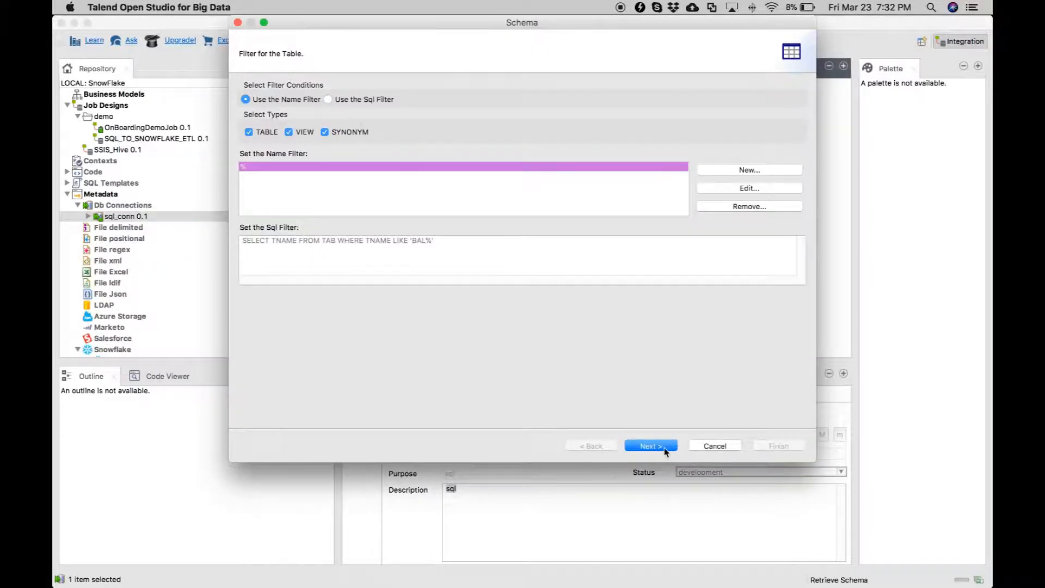
{"action": "left_click", "coordinate": [665, 451]}
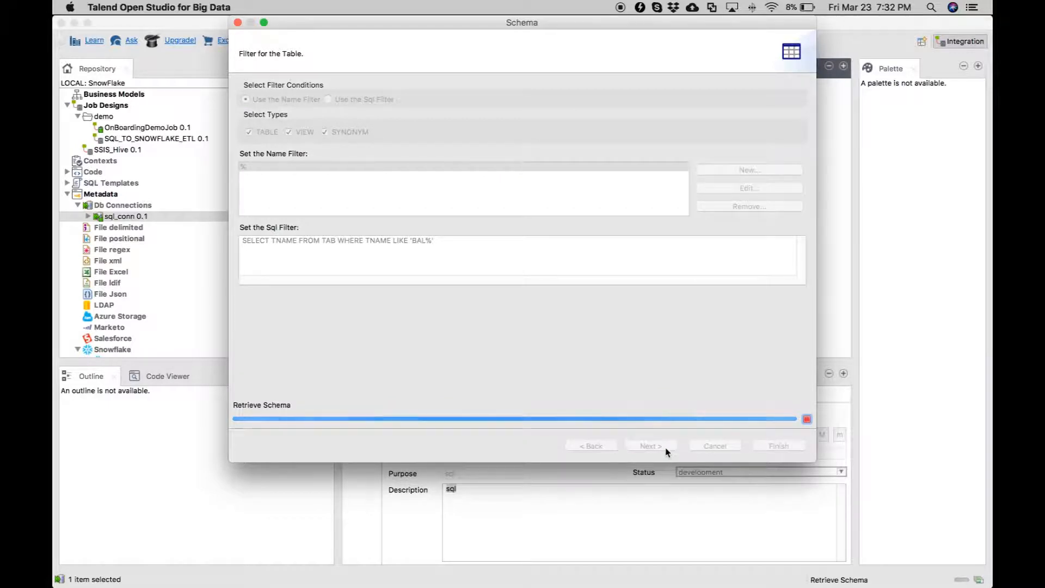
{"action": "left_click", "coordinate": [276, 151]}
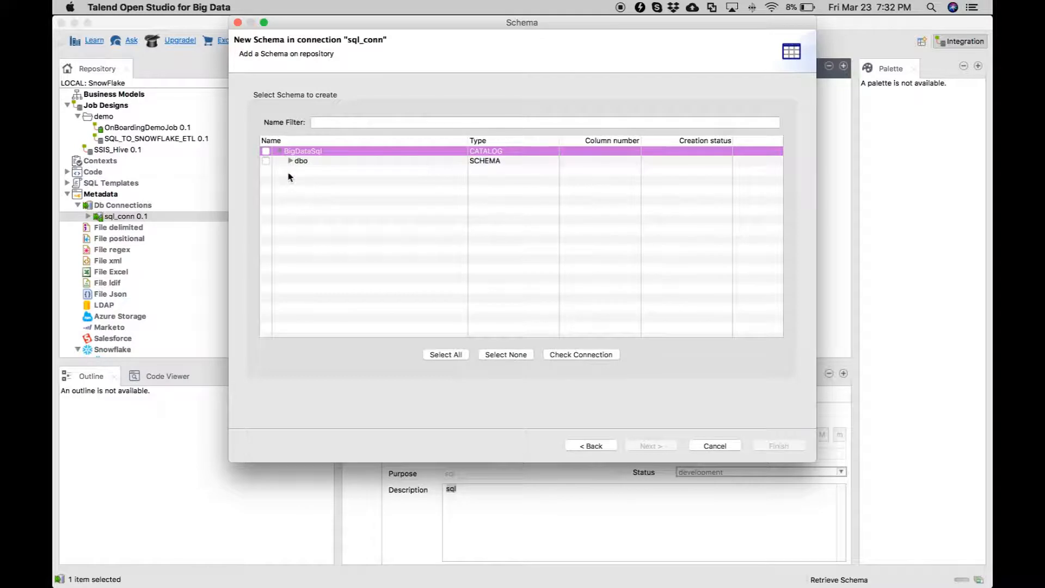
{"action": "left_click", "coordinate": [290, 160]}
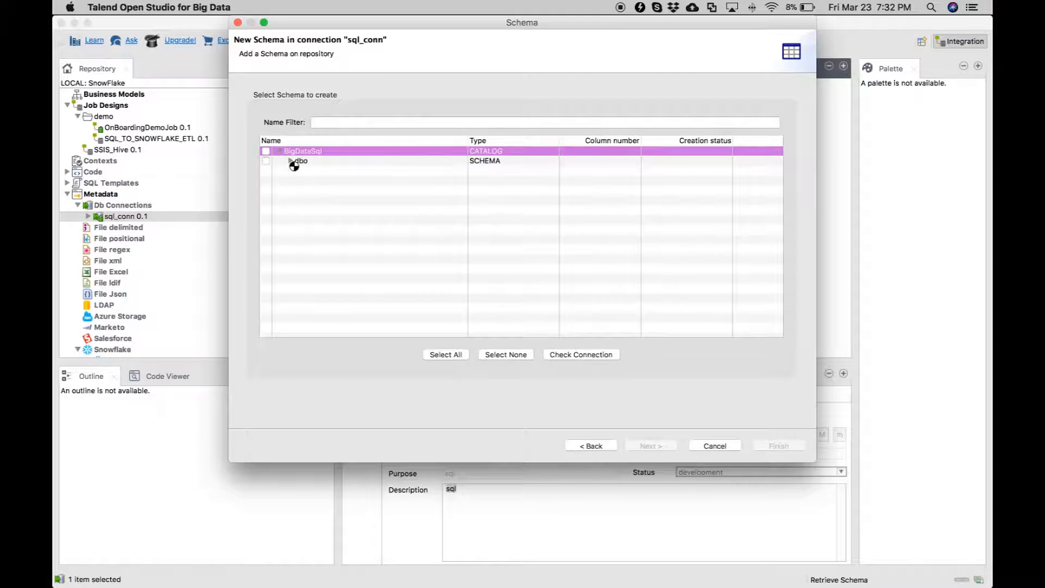
{"action": "left_click", "coordinate": [322, 171]}
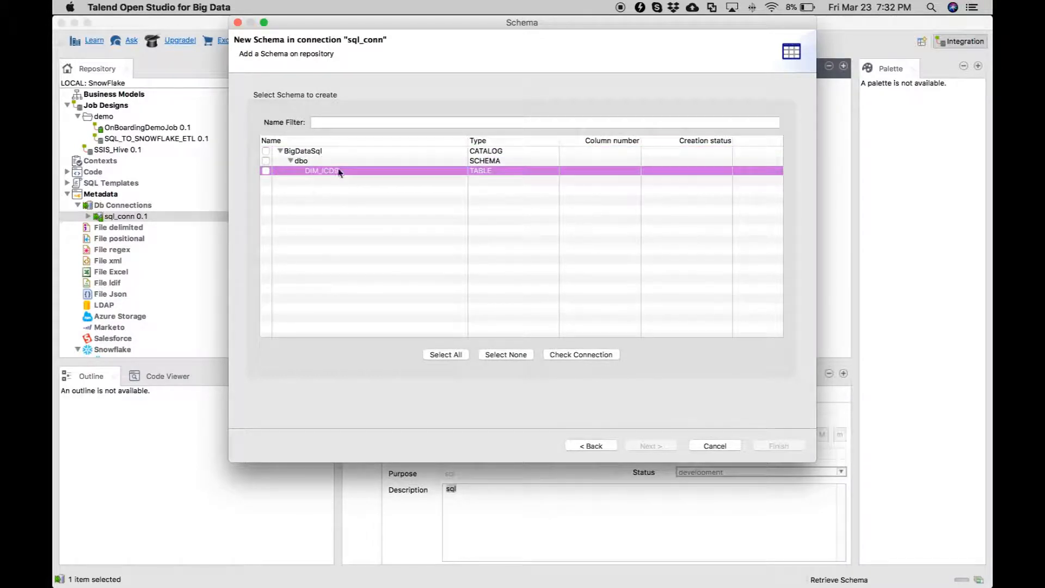
{"action": "left_click", "coordinate": [445, 357]}
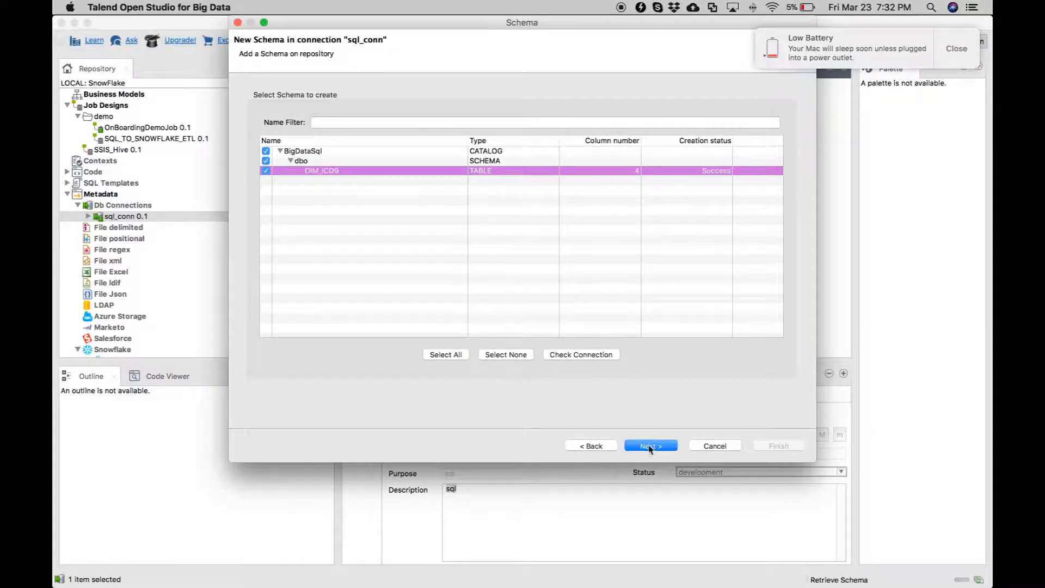
{"action": "left_click", "coordinate": [651, 446]}
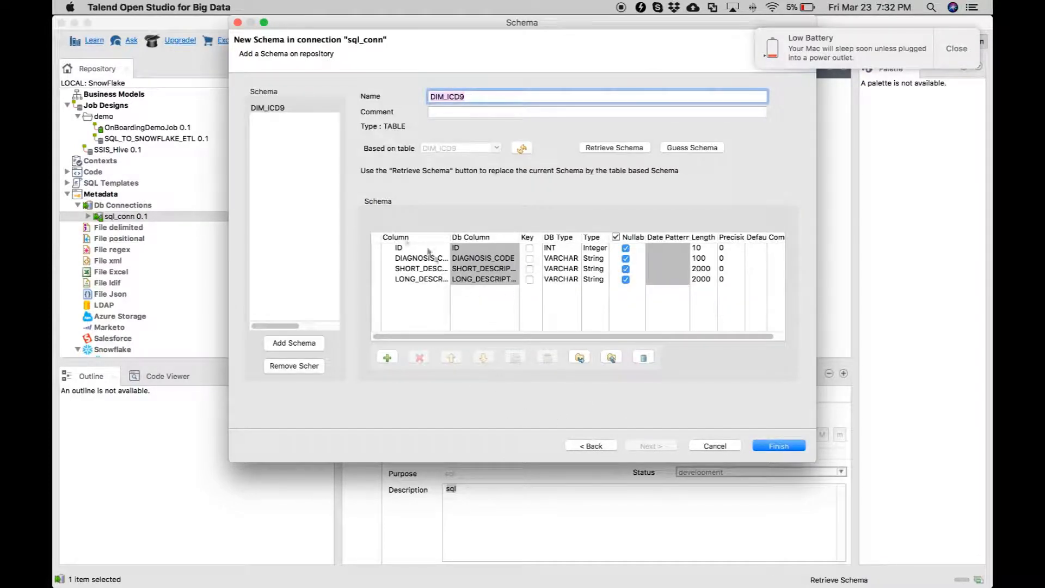
{"action": "key", "text": "Tab"}
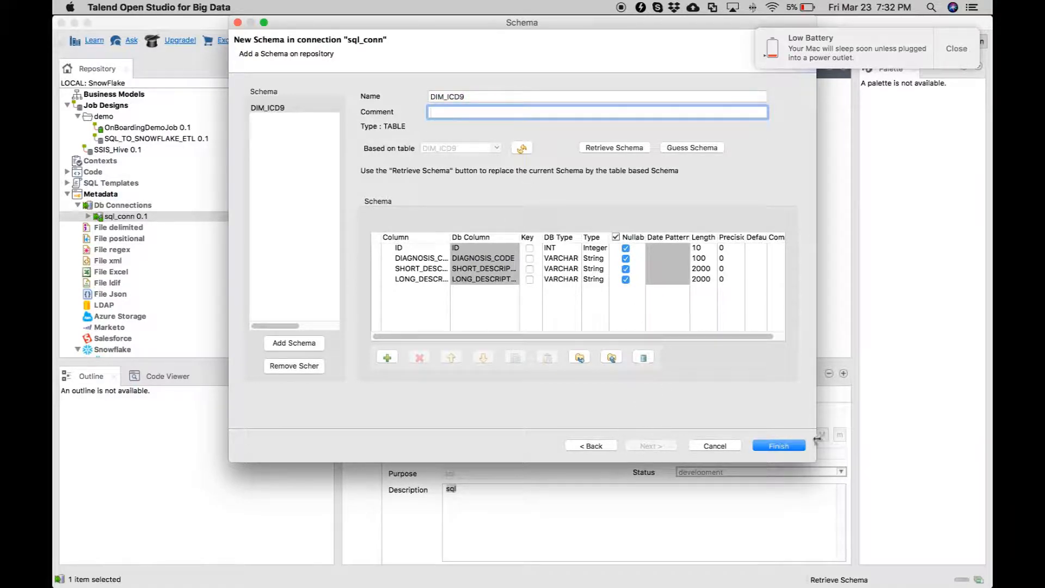
{"action": "left_click", "coordinate": [779, 446]}
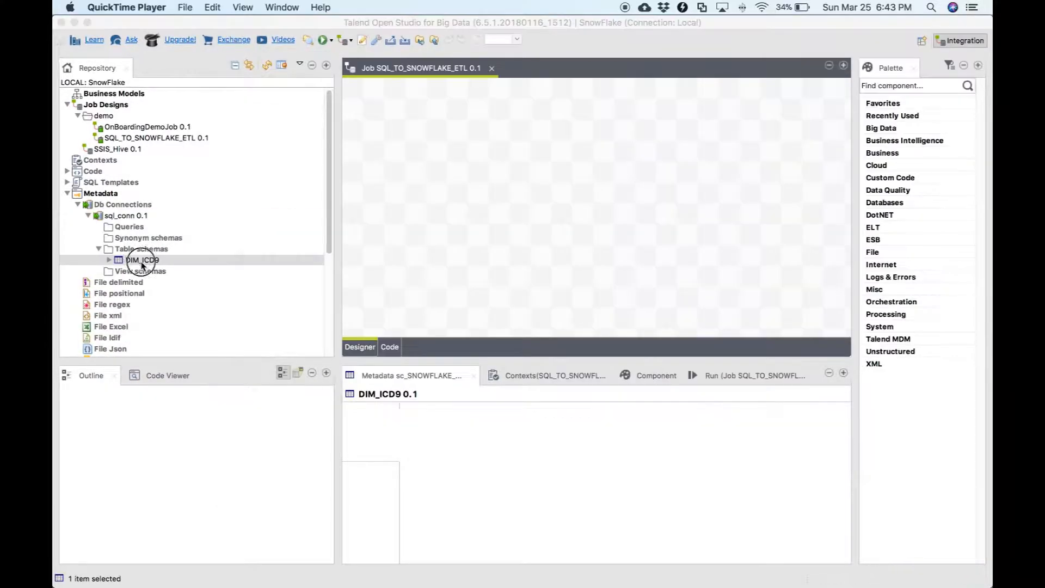
Drop the SQL Server DIM_ICD9 schema onto the job canvas as a tMSSqlInput component
{"action": "left_click_drag", "start_coordinate": [142, 261], "coordinate": [428, 151]}
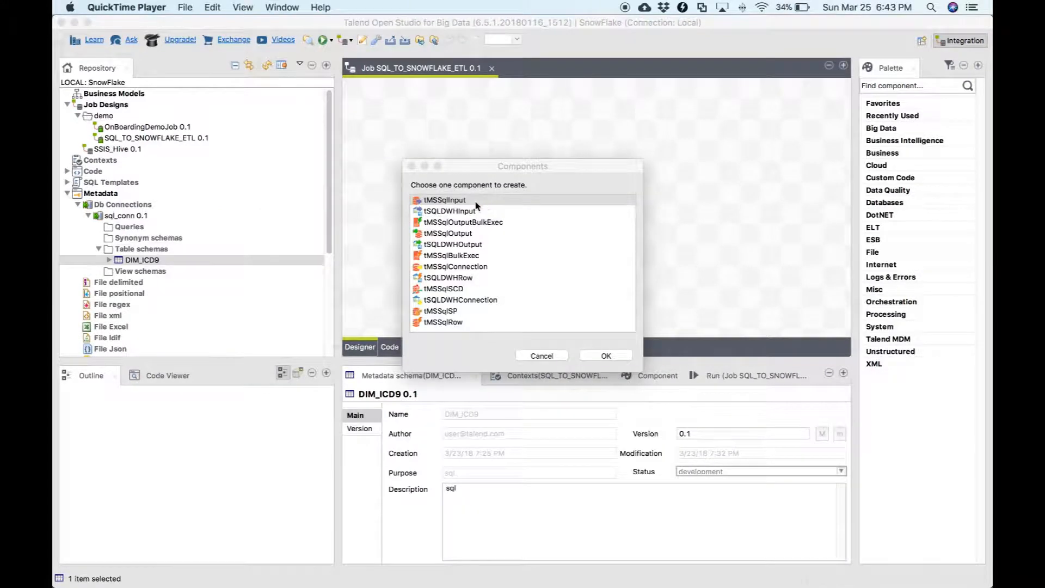
{"action": "left_click", "coordinate": [455, 202]}
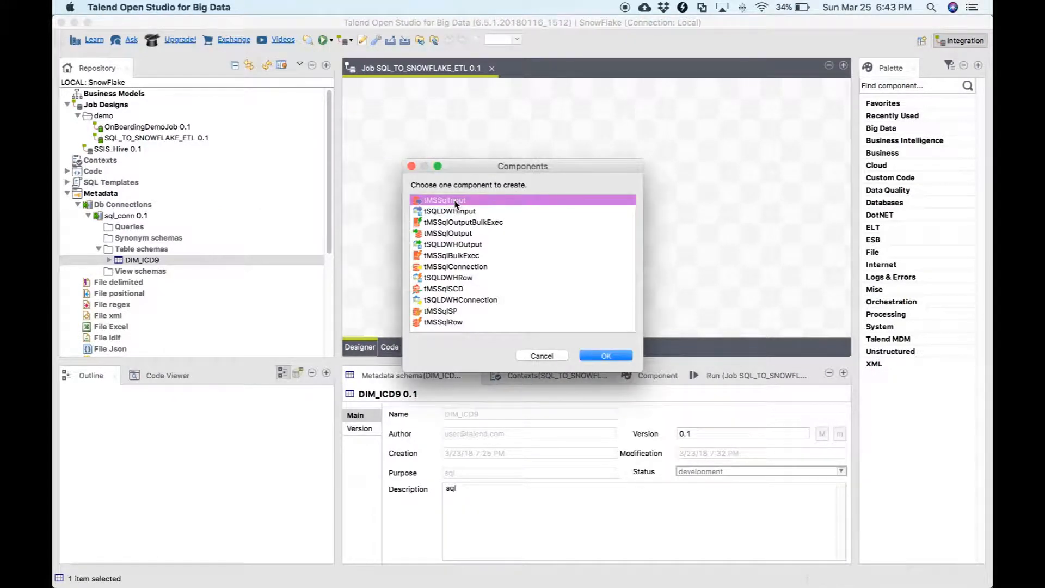
{"action": "key", "text": "Return"}
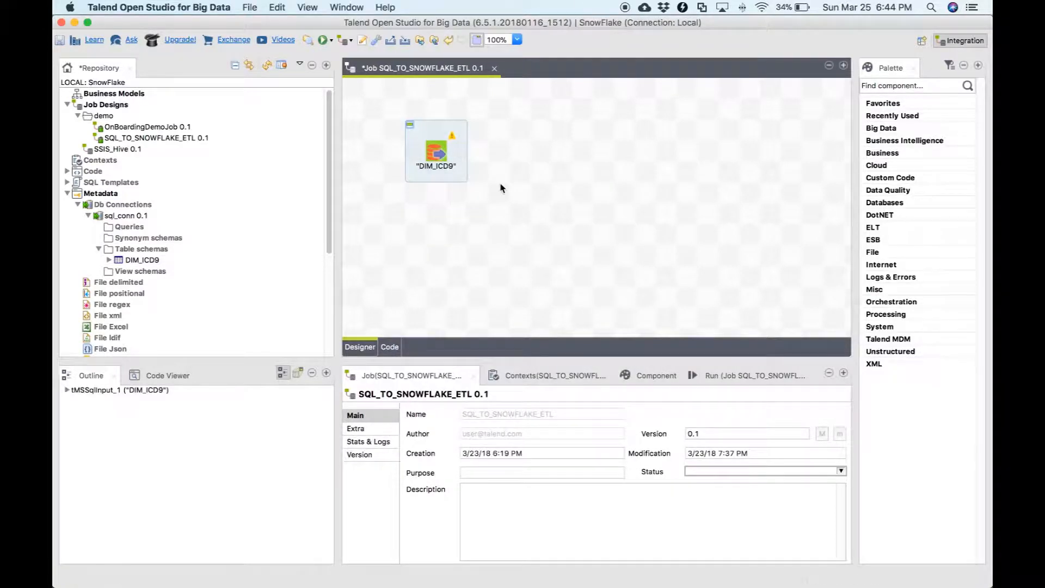
Drop SNOWFLAKE_CONN's DIM_ICD9 table onto the canvas as a tSnowflakeOutput component
{"action": "left_click", "coordinate": [183, 304]}
{"action": "scroll", "coordinate": [182, 303], "scroll_direction": "down", "scroll_amount": 5}
{"action": "left_click", "coordinate": [131, 252]}
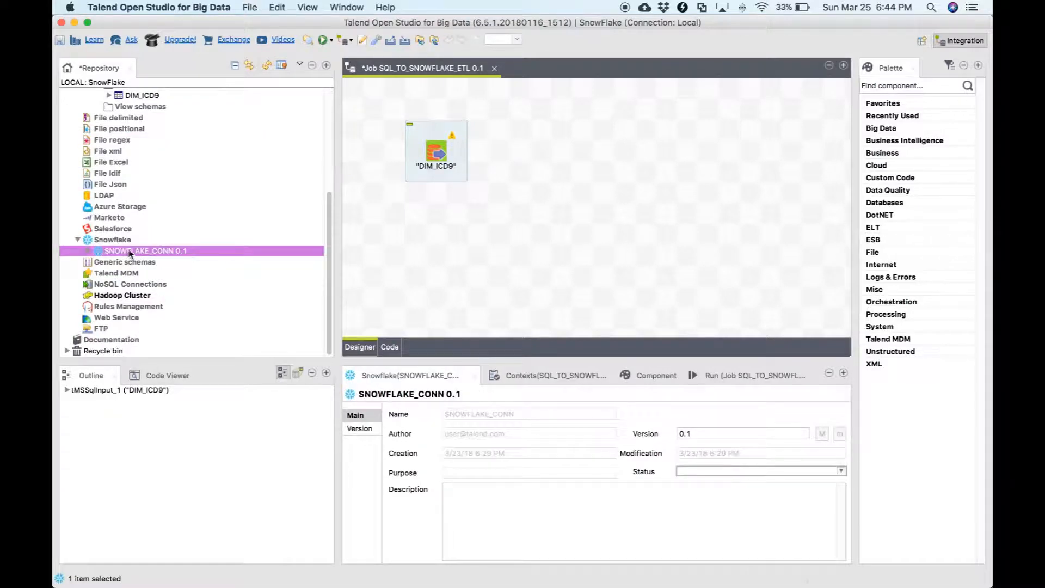
{"action": "left_click", "coordinate": [89, 251]}
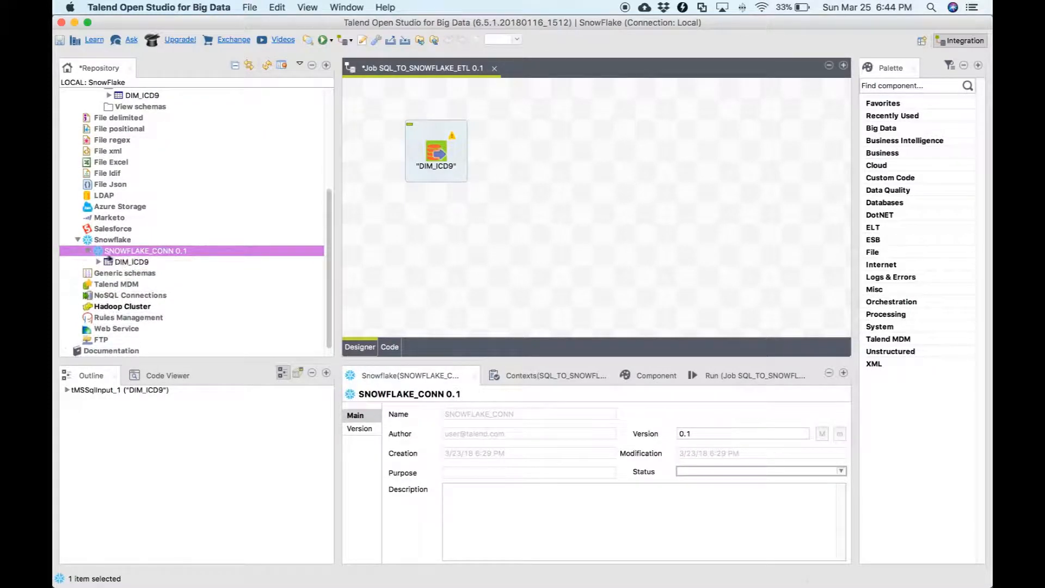
{"action": "left_click", "coordinate": [135, 263]}
{"action": "left_click_drag", "start_coordinate": [123, 265], "coordinate": [637, 157]}
{"action": "left_click", "coordinate": [467, 213]}
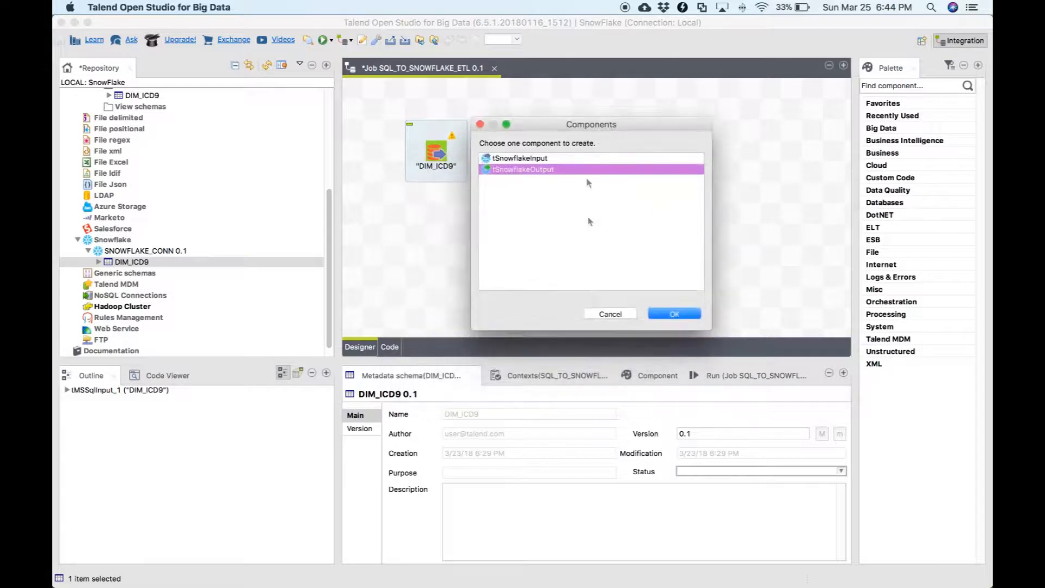
{"action": "left_click", "coordinate": [656, 317]}
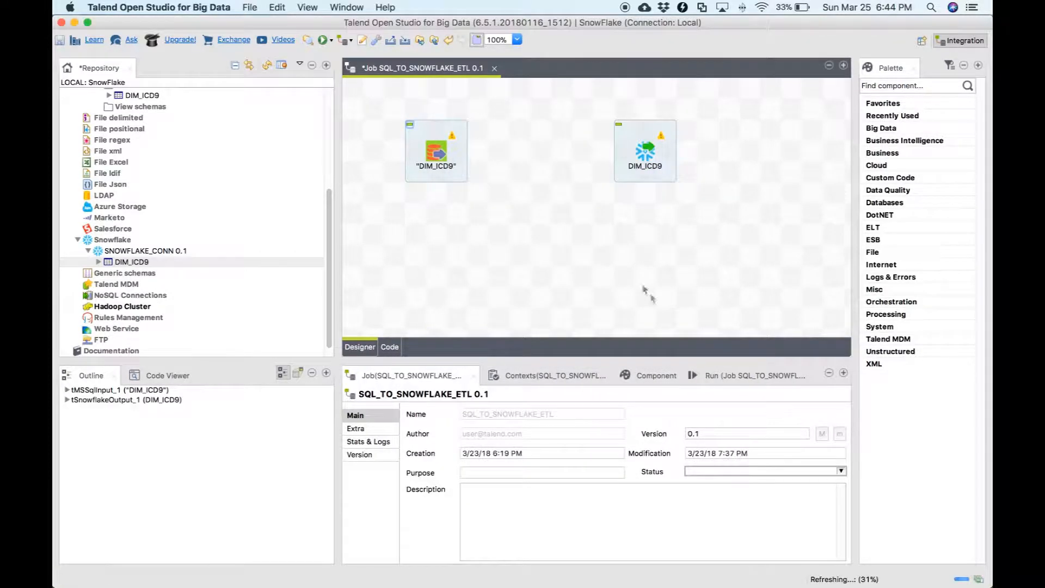
{"action": "left_click", "coordinate": [445, 151]}
Link the tMSSqlInput DIM_ICD9 to the tSnowflakeOutput with a Main row, using the target schema
{"action": "left_click_drag", "start_coordinate": [451, 151], "coordinate": [646, 149]}
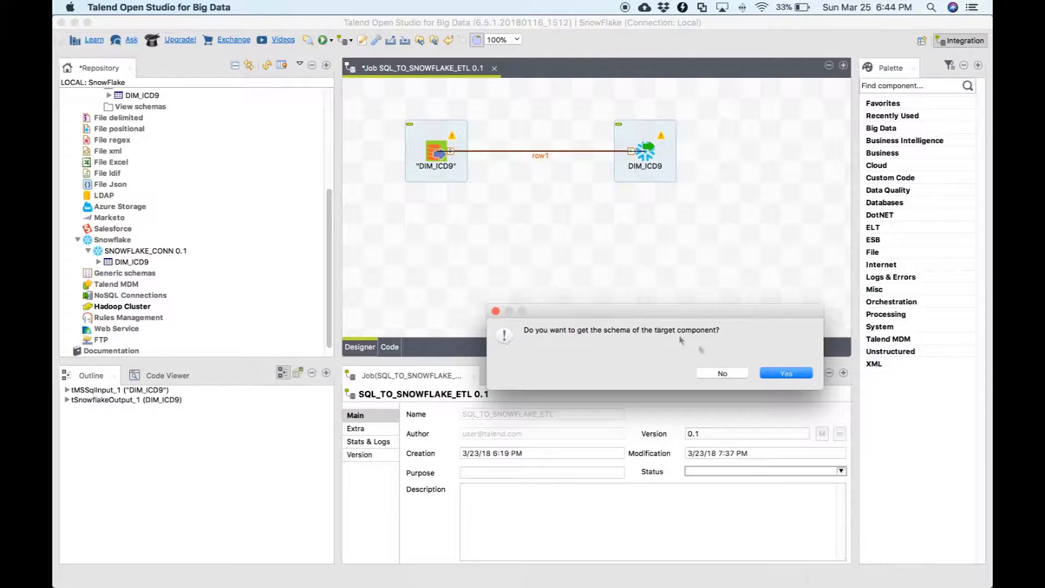
{"action": "left_click", "coordinate": [787, 373]}
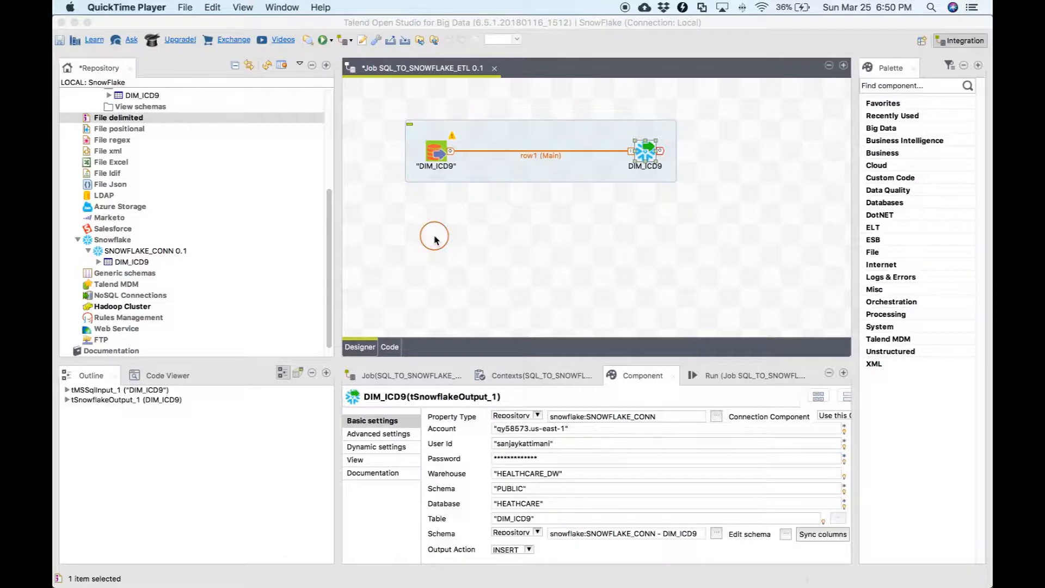
{"action": "key", "text": "super+Tab"}
{"action": "key", "text": "super+Tab"}
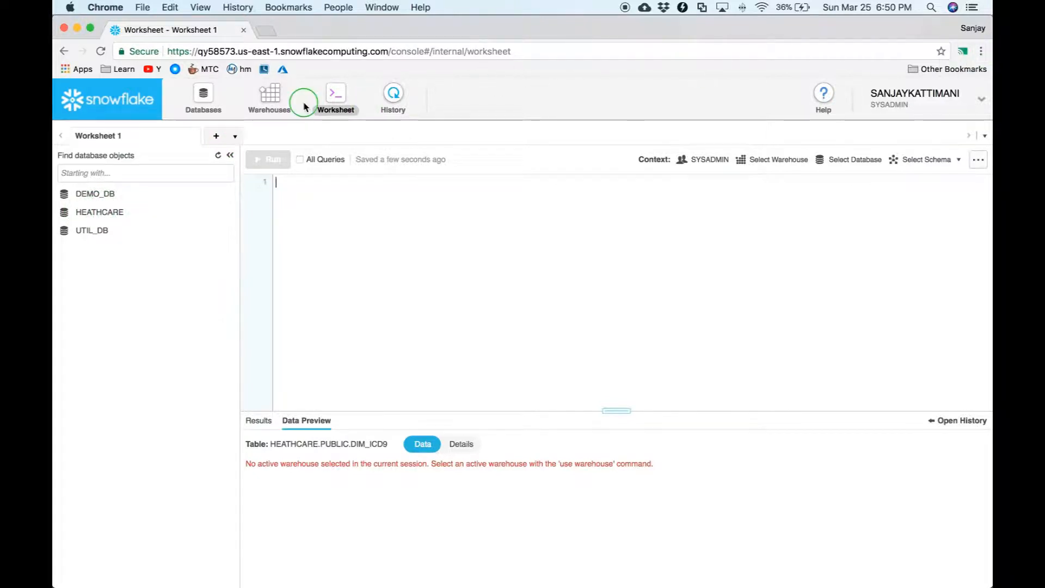
Set the worksheet context to warehouse HEALTHCARE_DW and database HEATHCARE
{"action": "left_click", "coordinate": [765, 159]}
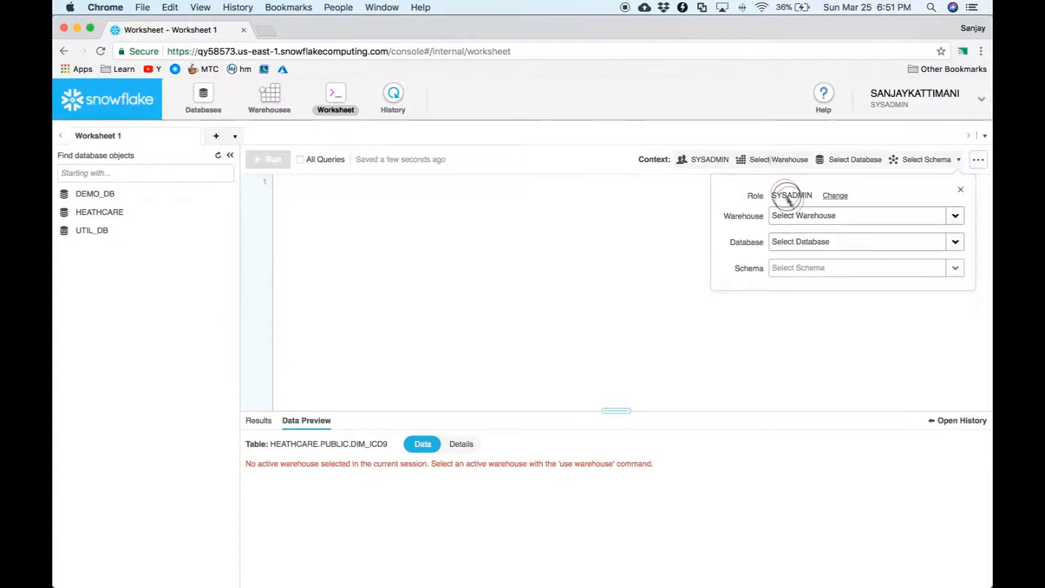
{"action": "left_click", "coordinate": [863, 215]}
{"action": "left_click", "coordinate": [835, 238]}
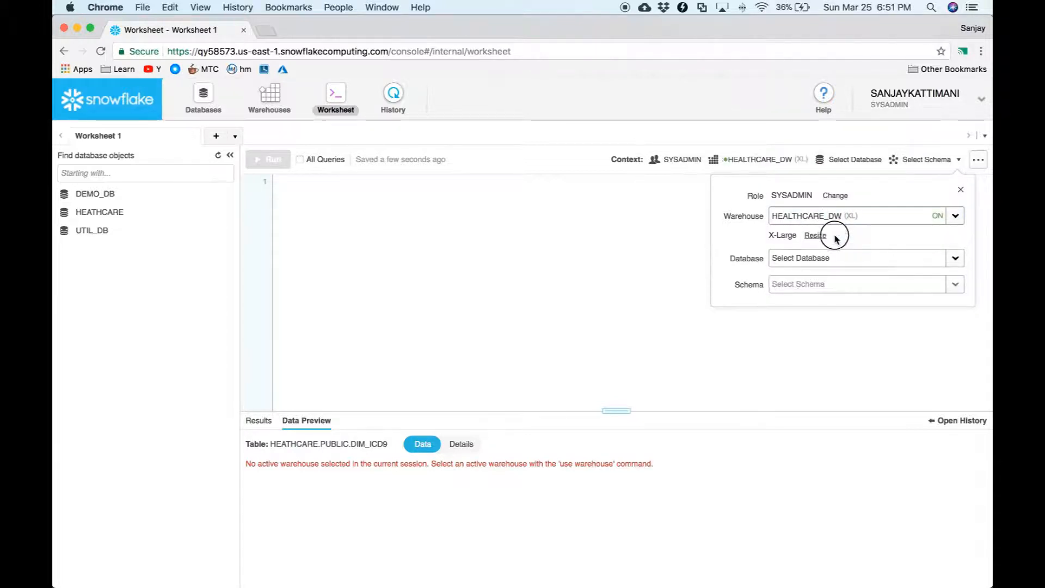
{"action": "left_click", "coordinate": [819, 259]}
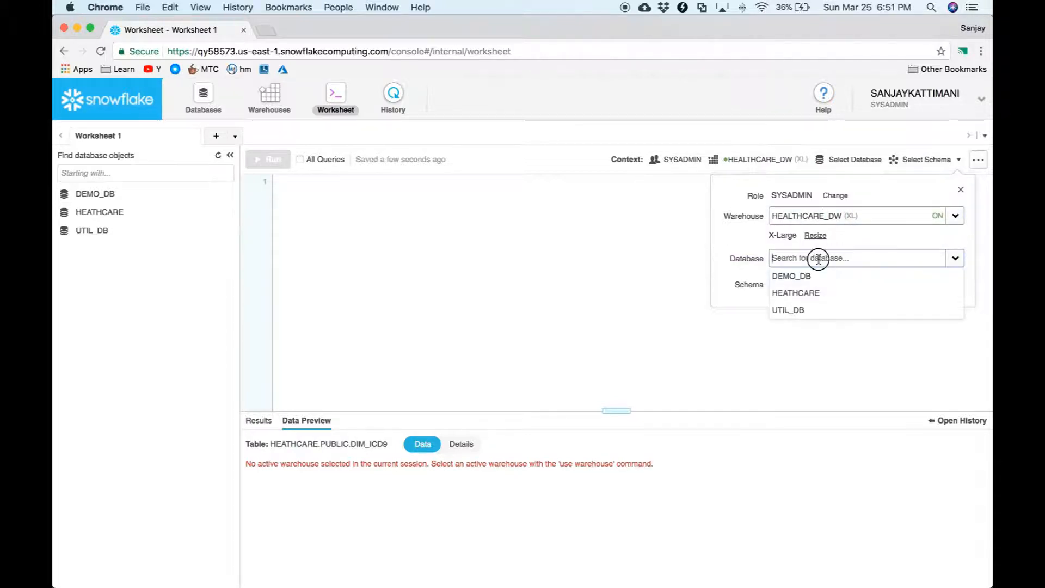
{"action": "left_click", "coordinate": [827, 296]}
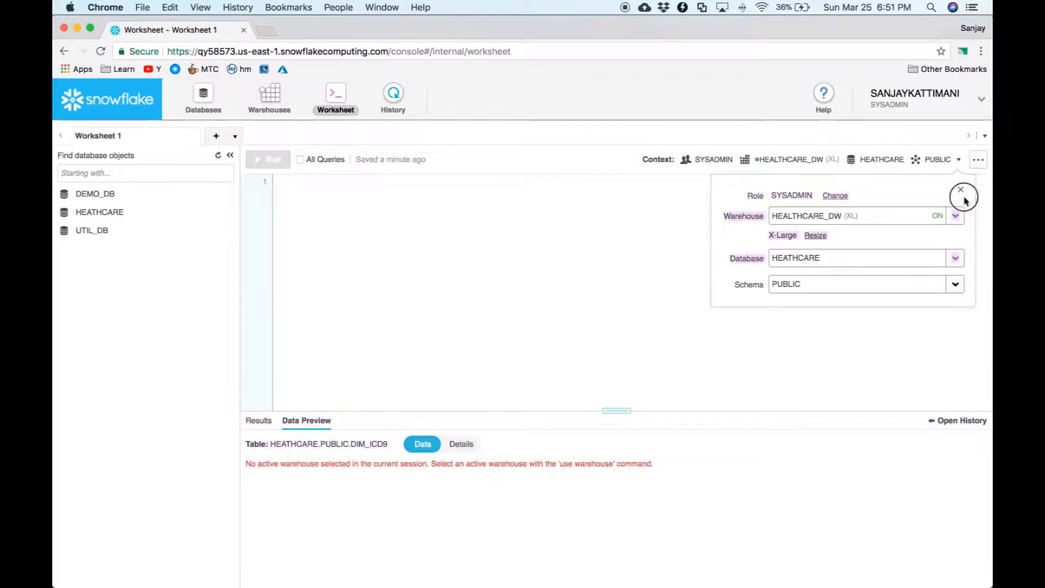
{"action": "left_click", "coordinate": [623, 243]}
Preview the DIM_ICD9 table in HEATHCARE, confirming it is still empty, then return to Talend
{"action": "mouse_move", "coordinate": [75, 215]}
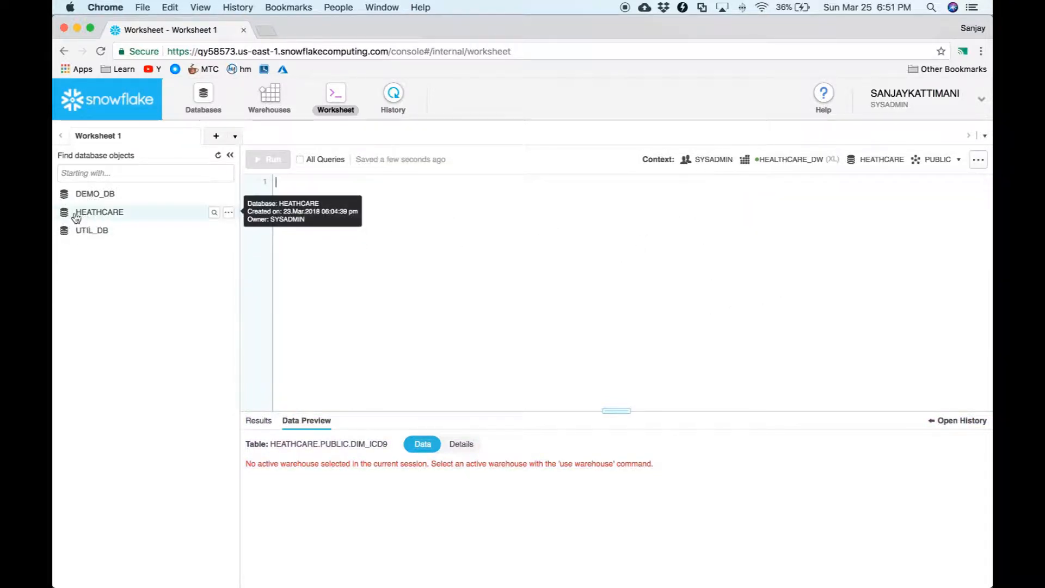
{"action": "left_click", "coordinate": [223, 214]}
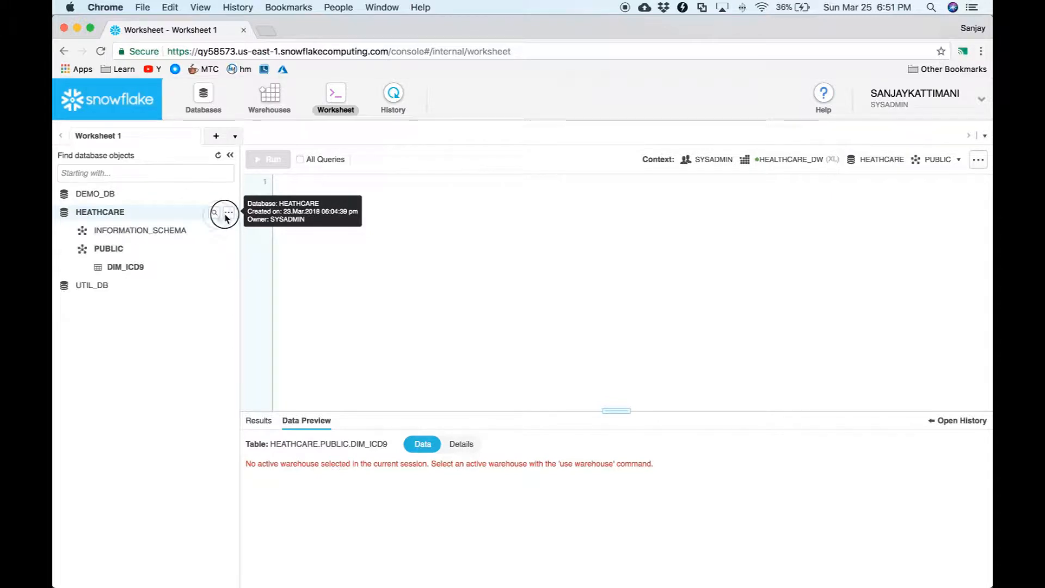
{"action": "left_click", "coordinate": [125, 270]}
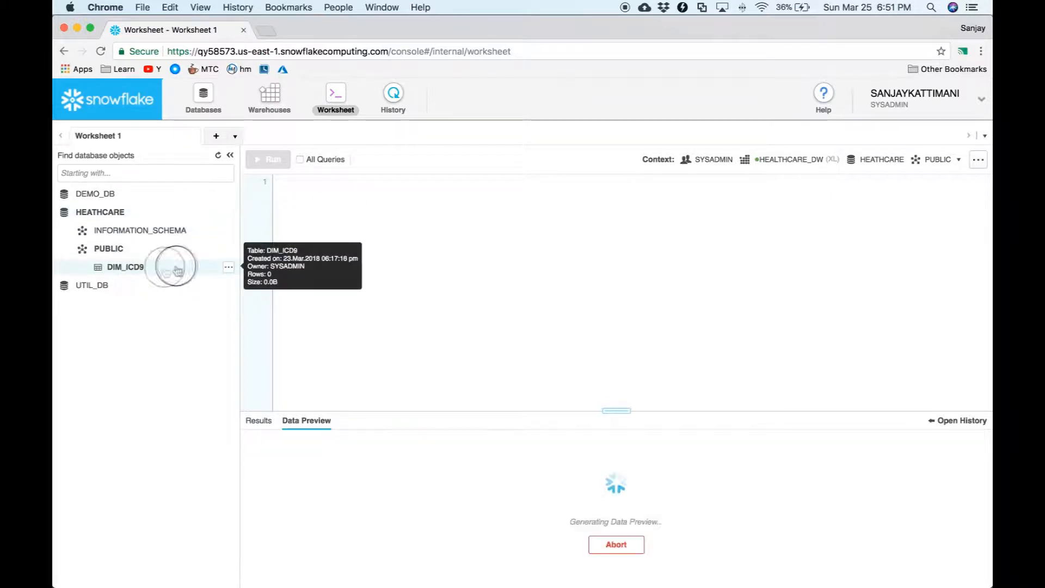
{"action": "left_click", "coordinate": [229, 269]}
{"action": "left_click", "coordinate": [266, 277]}
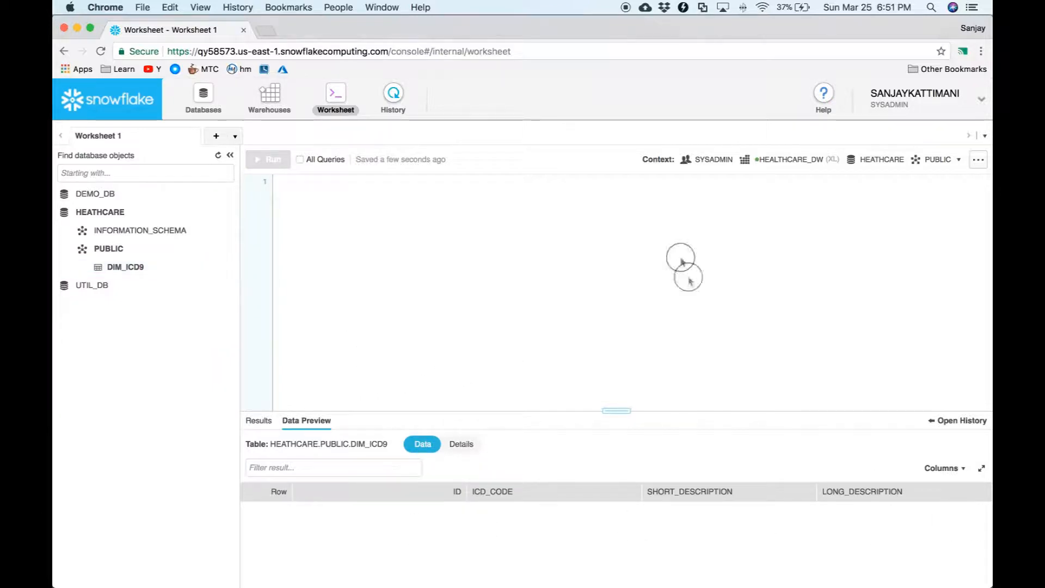
{"action": "key", "text": "super+Tab"}
{"action": "key", "text": "super+Tab"}
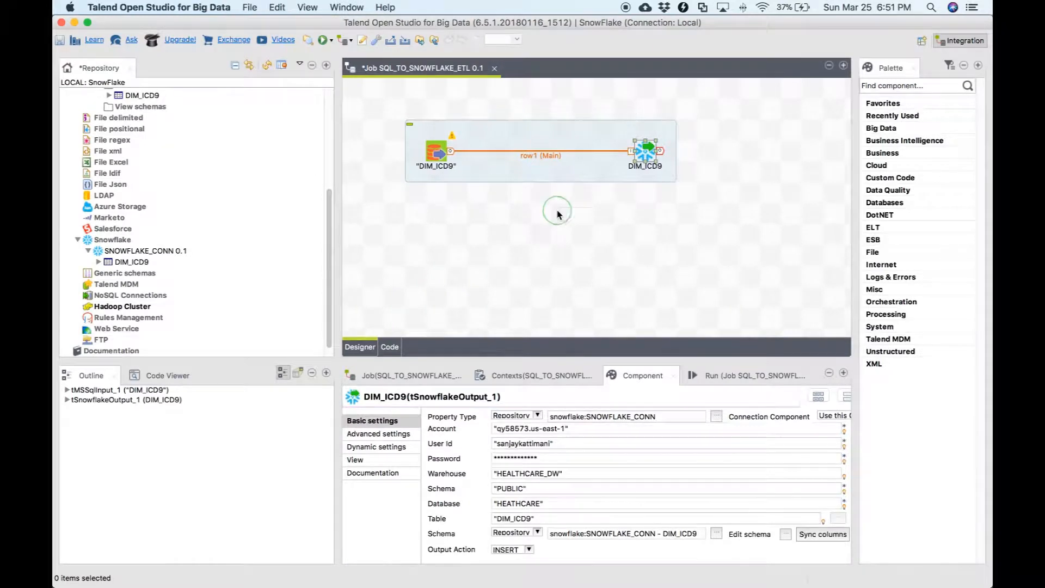
Run the SQL_TO_SNOWFLAKE_ETL job to load 4321 rows, then return to the Snowflake console
{"action": "right_click", "coordinate": [559, 211]}
{"action": "left_click", "coordinate": [517, 216]}
{"action": "left_click", "coordinate": [320, 42]}
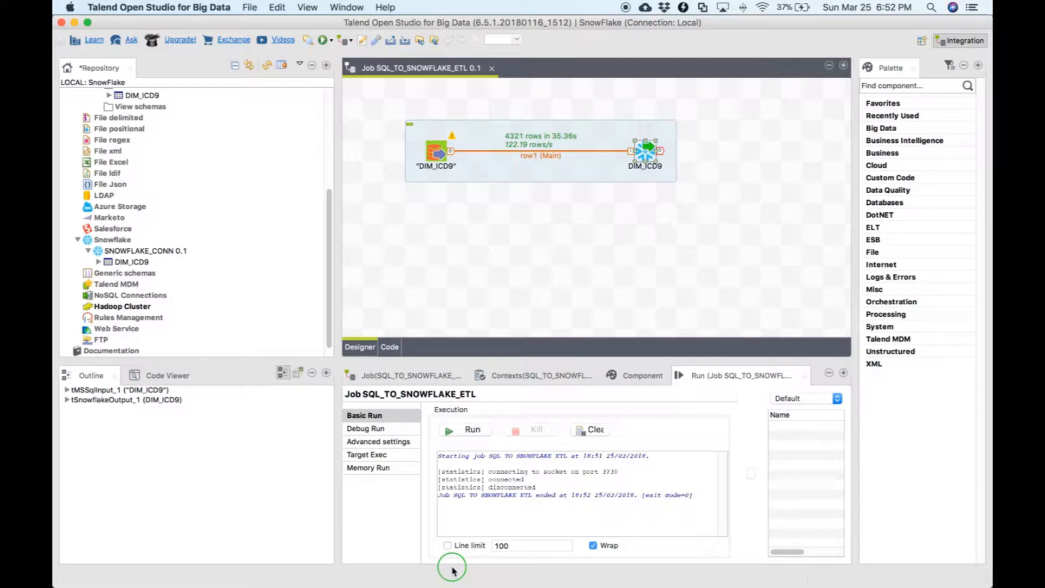
{"action": "key", "text": "super+Tab"}
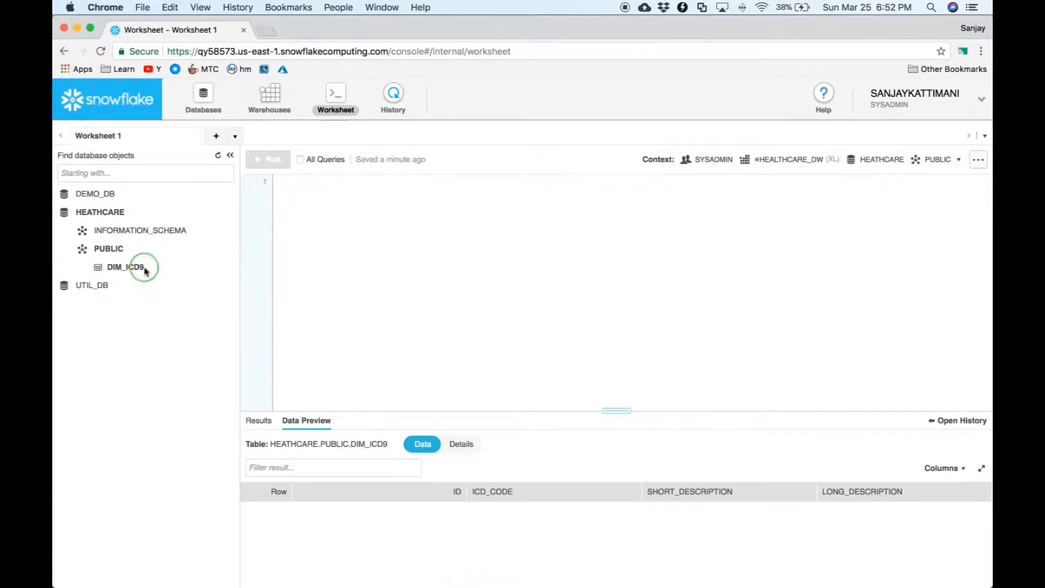
Refresh the DIM_ICD9 data preview and enlarge the results pane to view the loaded ICD-9 rows
{"action": "mouse_move", "coordinate": [137, 269]}
{"action": "left_click", "coordinate": [214, 271]}
{"action": "left_click", "coordinate": [409, 338]}
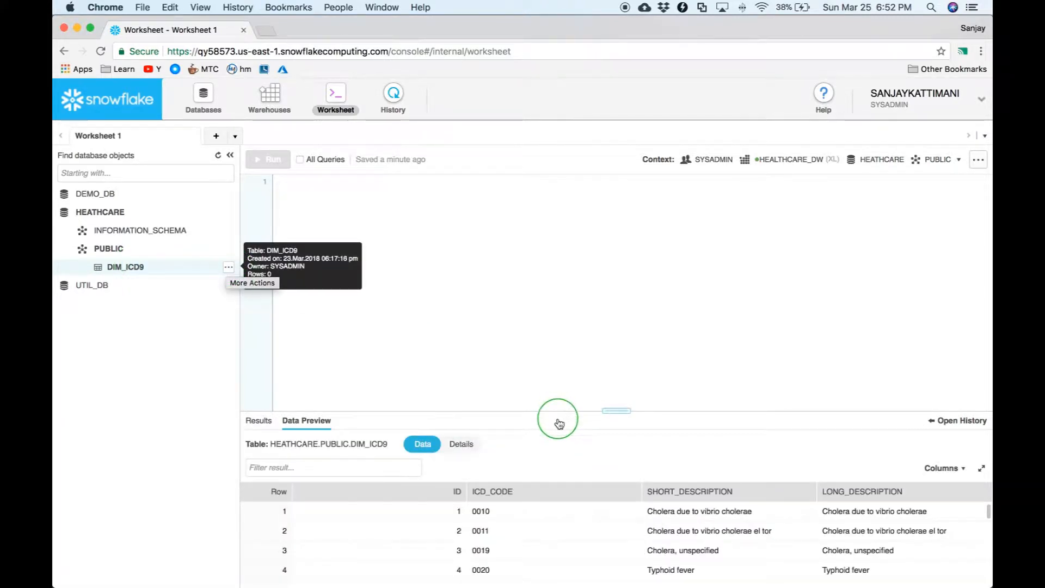
{"action": "left_click_drag", "start_coordinate": [620, 409], "coordinate": [620, 231]}
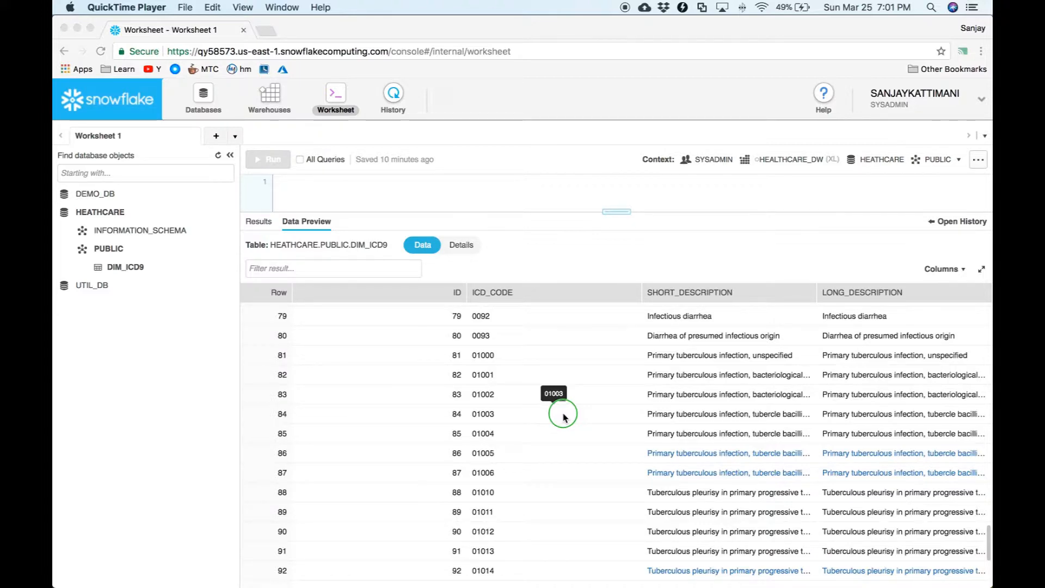
{"action": "key", "text": "ctrl+Up"}
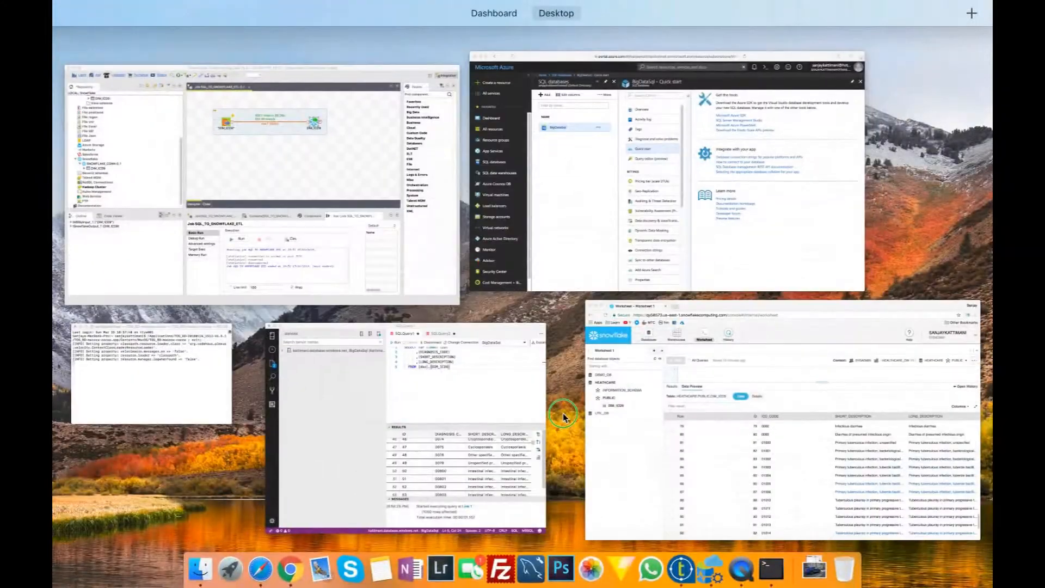
Switch through the Azure portal to the SQL Server DIM_ICD9 query results, then view all windows side by side
{"action": "left_click", "coordinate": [665, 195]}
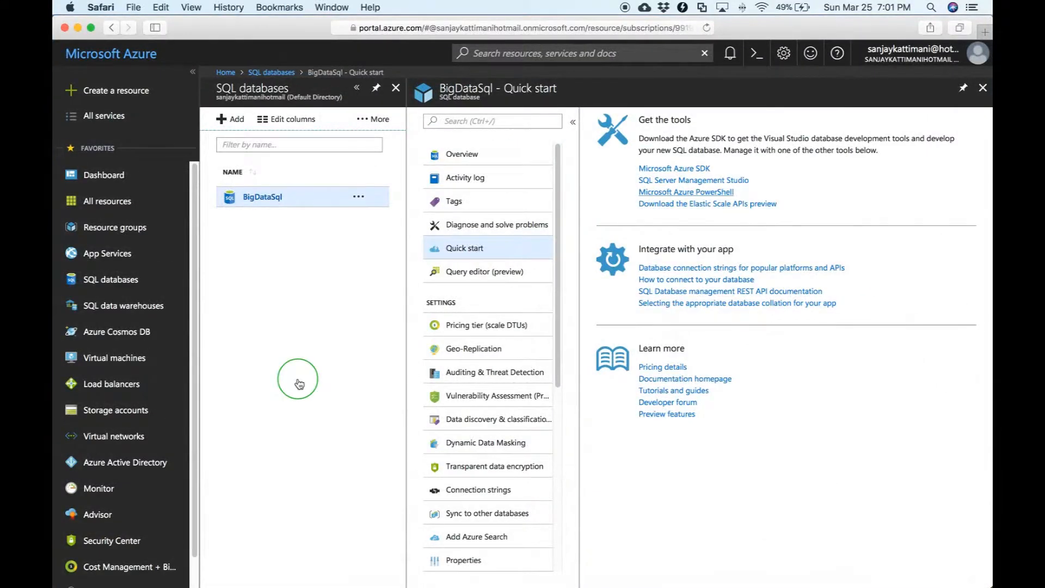
{"action": "key", "text": "ctrl+Up"}
{"action": "left_click", "coordinate": [479, 418]}
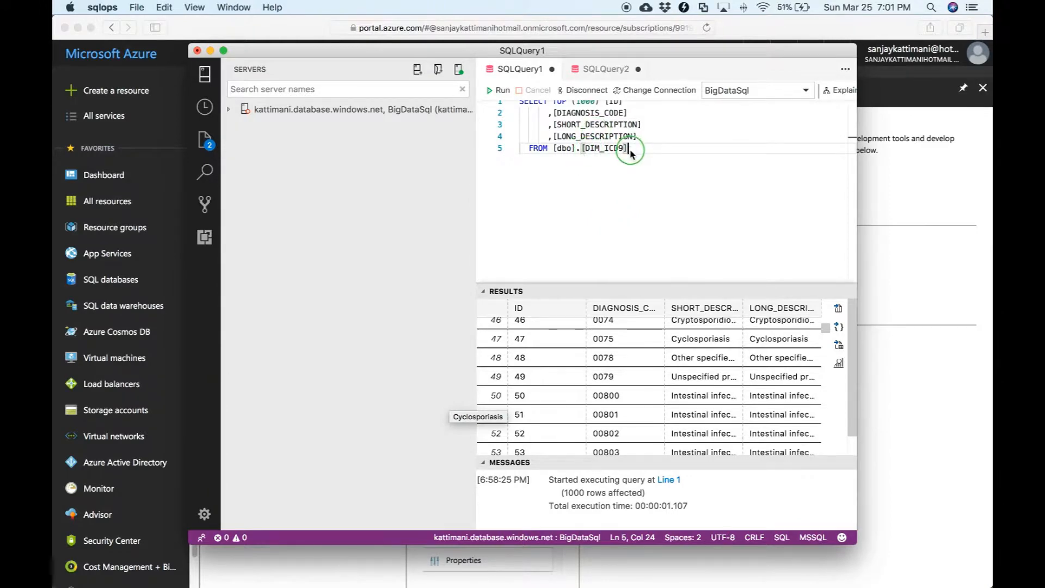
{"action": "key", "text": "ctrl+Up"}
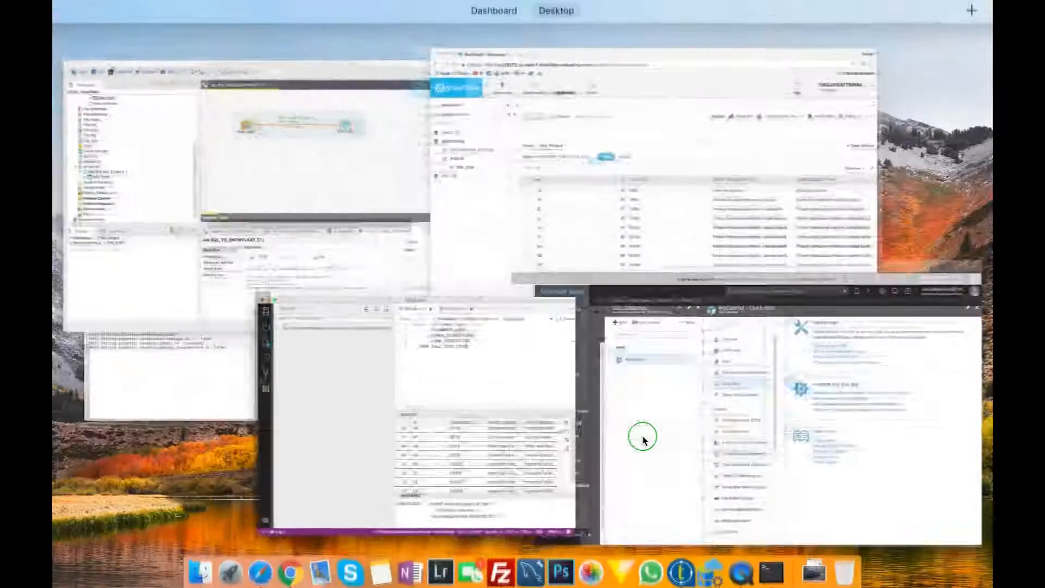
Glance at the Talend job window, then return to the Snowflake worksheet showing HEATHCARE.PUBLIC.DIM_ICD9 rows
{"action": "left_click", "coordinate": [325, 138]}
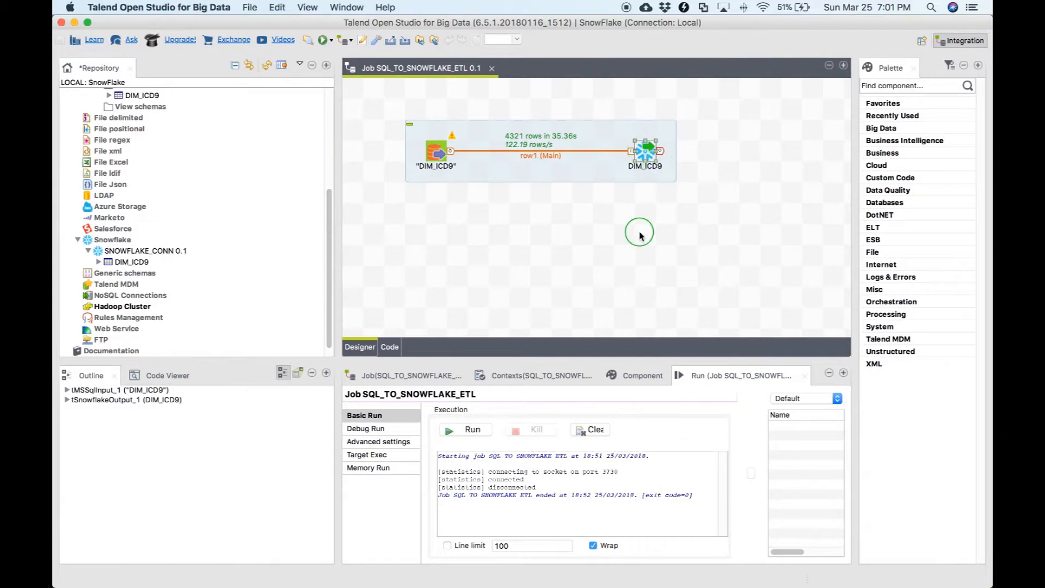
{"action": "key", "text": "ctrl+Up"}
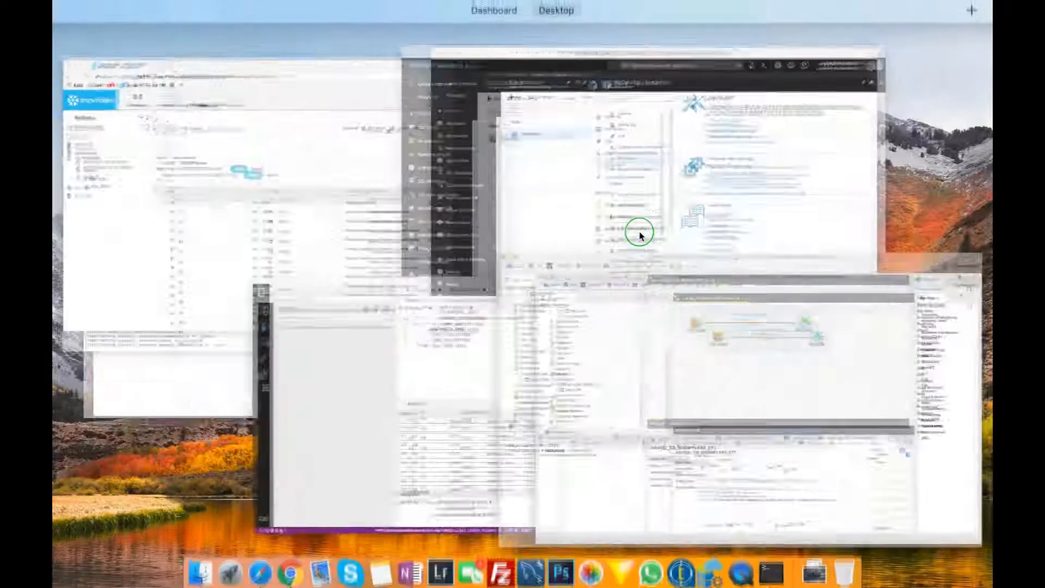
{"action": "left_click", "coordinate": [235, 260]}
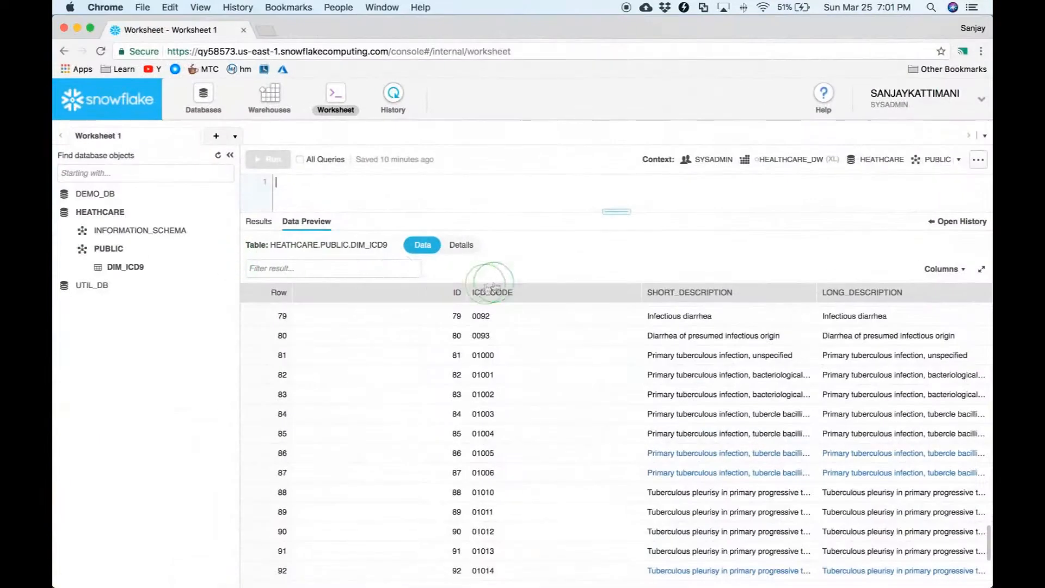